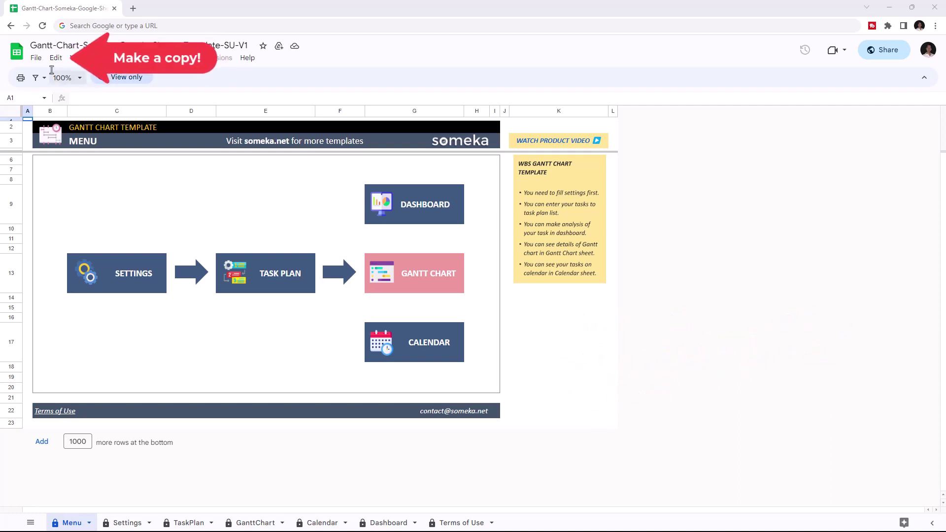
Make an editable copy of the Gantt chart template, removing the 'Copy of ' prefix from its name.
{"action": "left_click", "coordinate": [36, 58]}
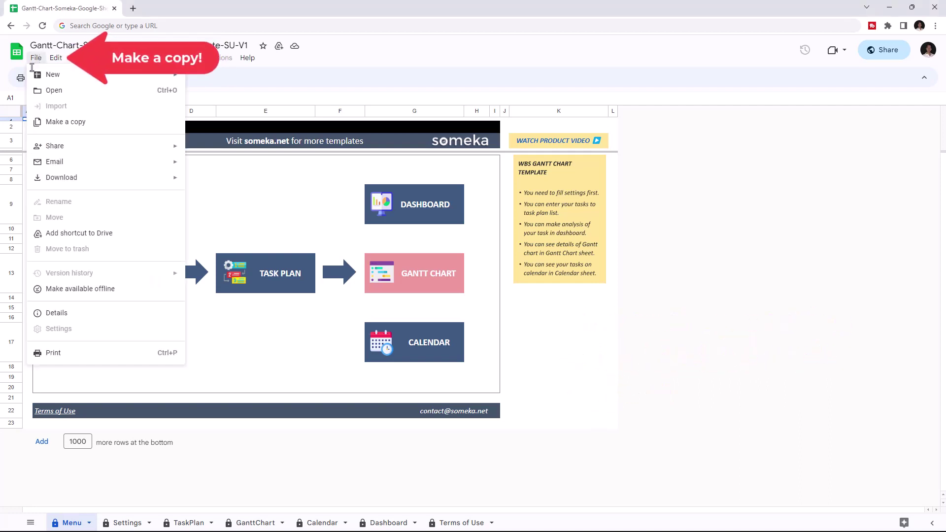
{"action": "left_click", "coordinate": [70, 122]}
{"action": "left_click", "coordinate": [428, 261]}
{"action": "left_click_drag", "start_coordinate": [427, 260], "coordinate": [372, 262]}
{"action": "key", "text": "BackSpace"}
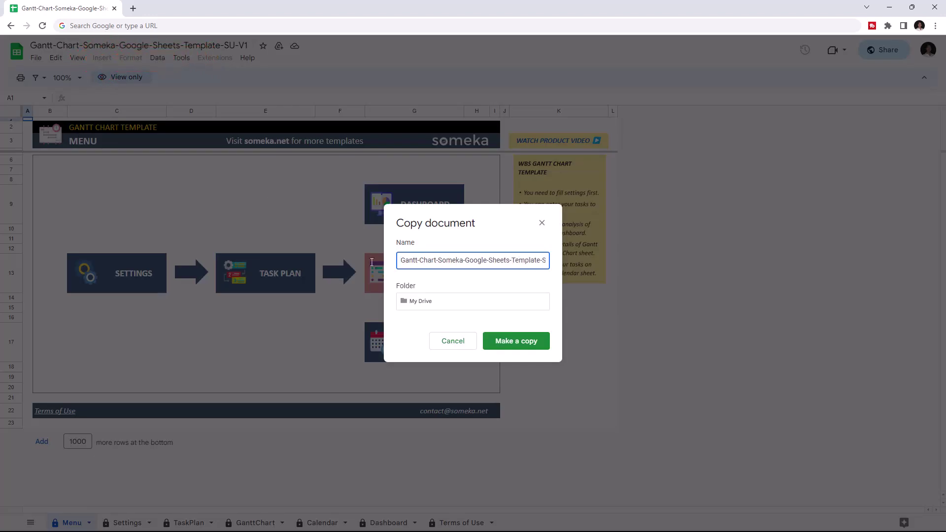
{"action": "left_click", "coordinate": [522, 339]}
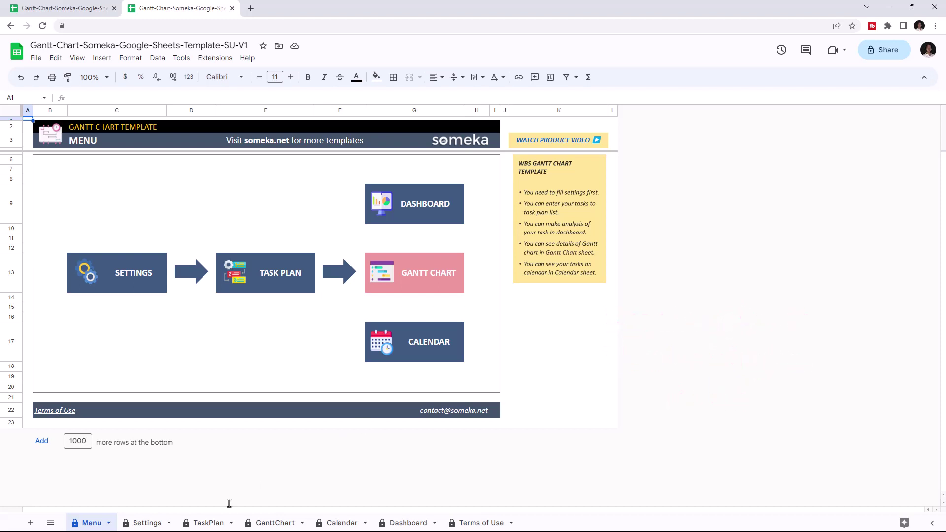
Tour the Settings, TaskPlan, GanttChart, Calendar and Dashboard sheets, ending back on Settings.
{"action": "left_click", "coordinate": [147, 523]}
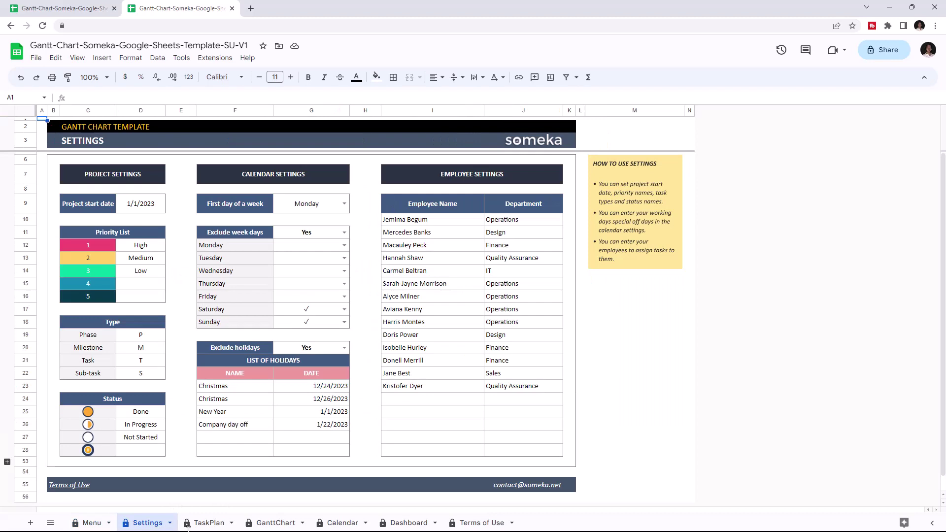
{"action": "left_click", "coordinate": [209, 523]}
{"action": "left_click", "coordinate": [266, 522]}
{"action": "left_click", "coordinate": [340, 521]}
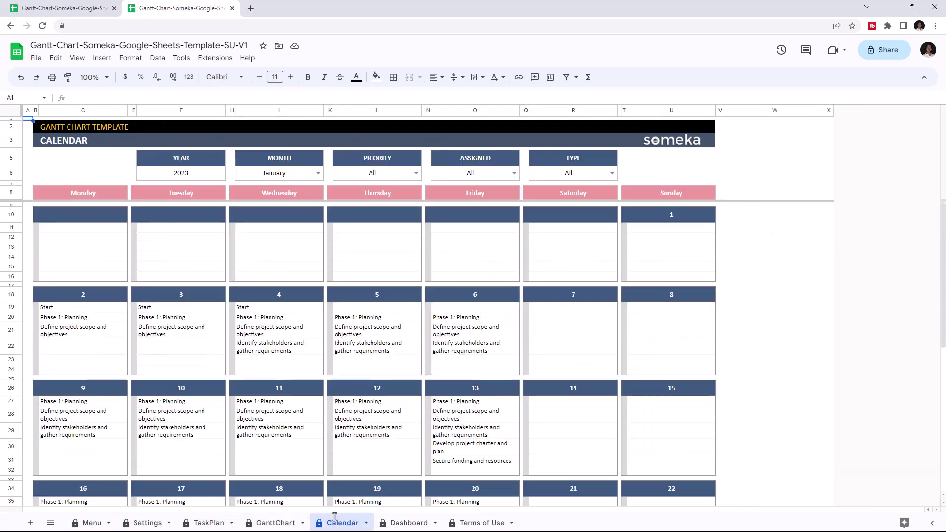
{"action": "left_click", "coordinate": [403, 517]}
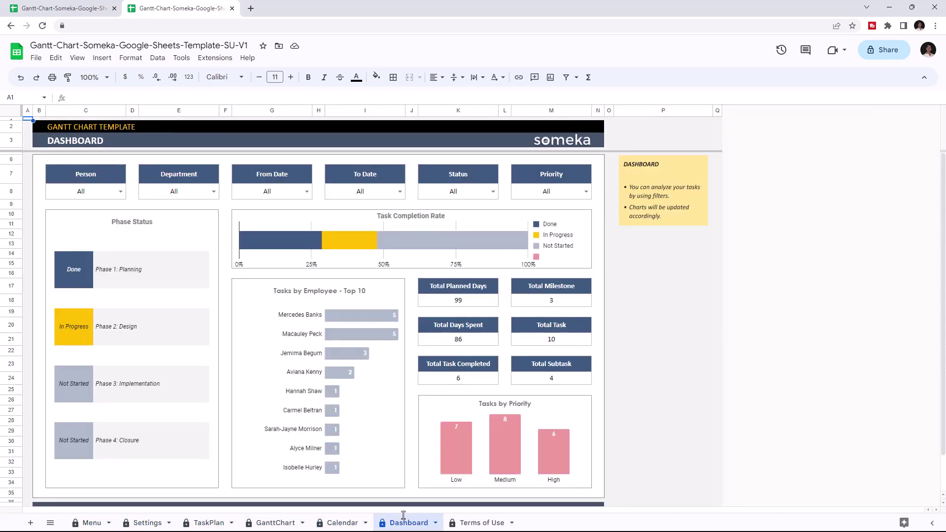
{"action": "left_click", "coordinate": [134, 523]}
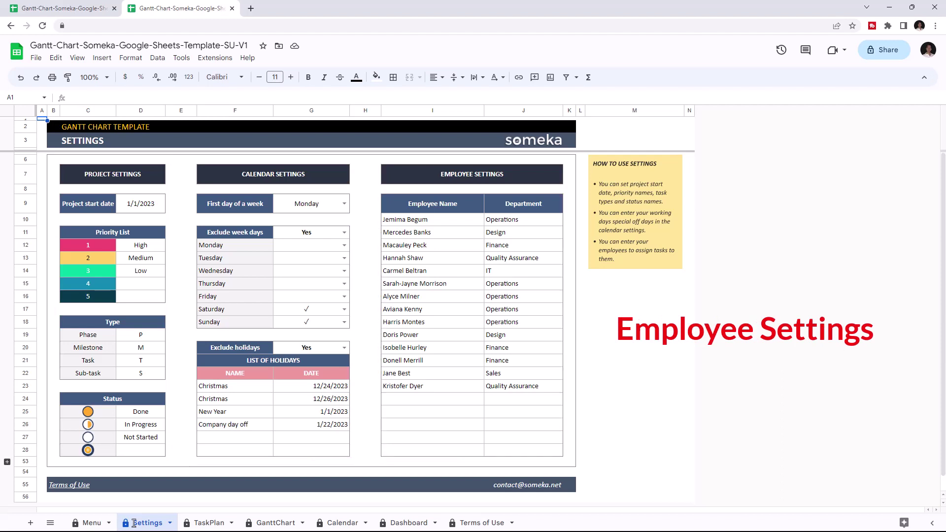
Add a new employee's full name in I24 with Sales as the department in J24.
{"action": "double_click", "coordinate": [399, 399]}
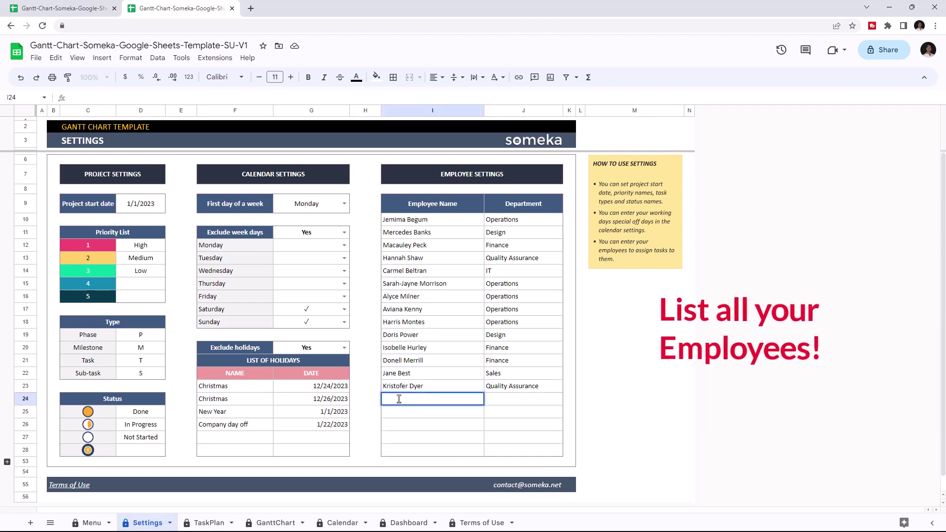
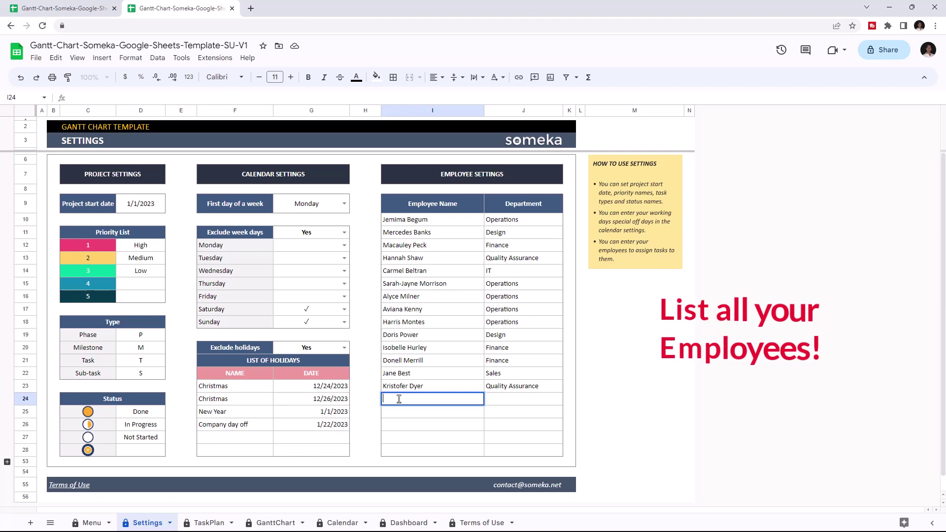
{"action": "left_click", "coordinate": [515, 400]}
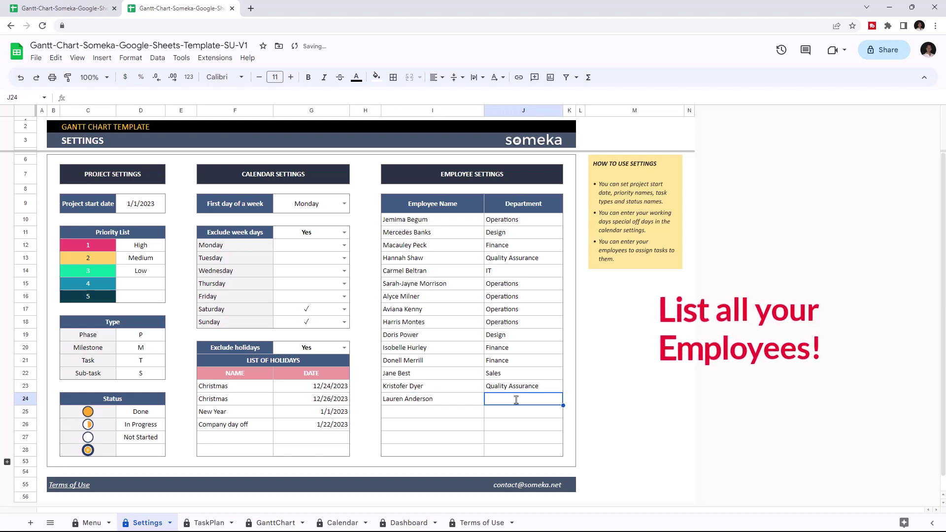
{"action": "type", "text": "Sales"}
{"action": "left_click", "coordinate": [516, 411]}
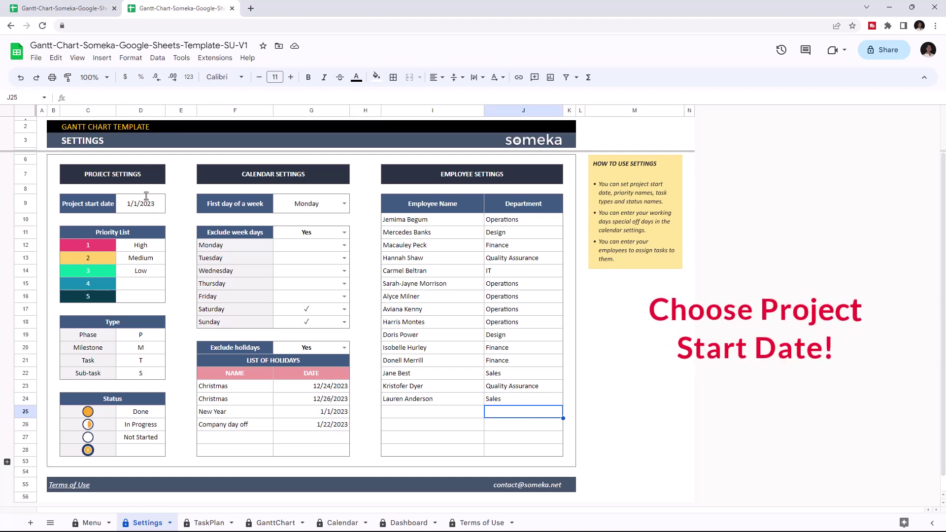
Change the project start date to 1/5/2023, then review the priority, type and status lists.
{"action": "double_click", "coordinate": [147, 204]}
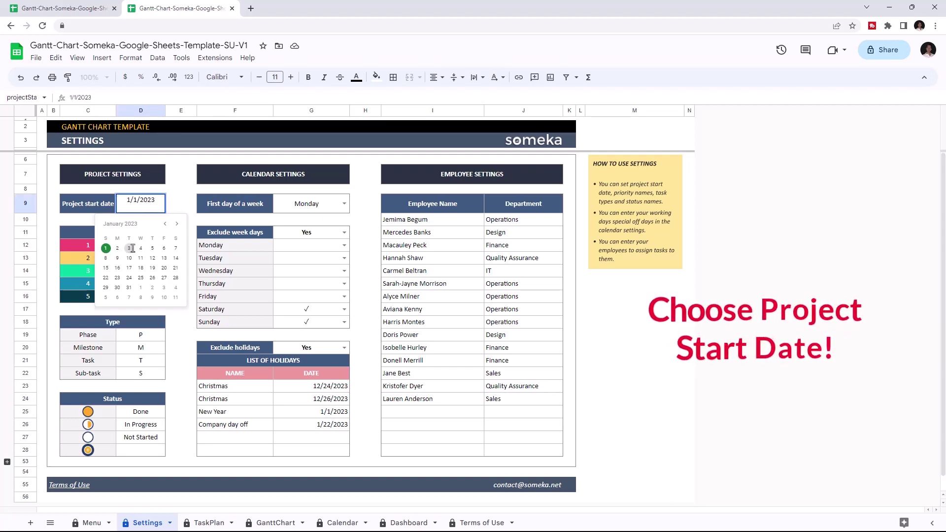
{"action": "left_click", "coordinate": [152, 247]}
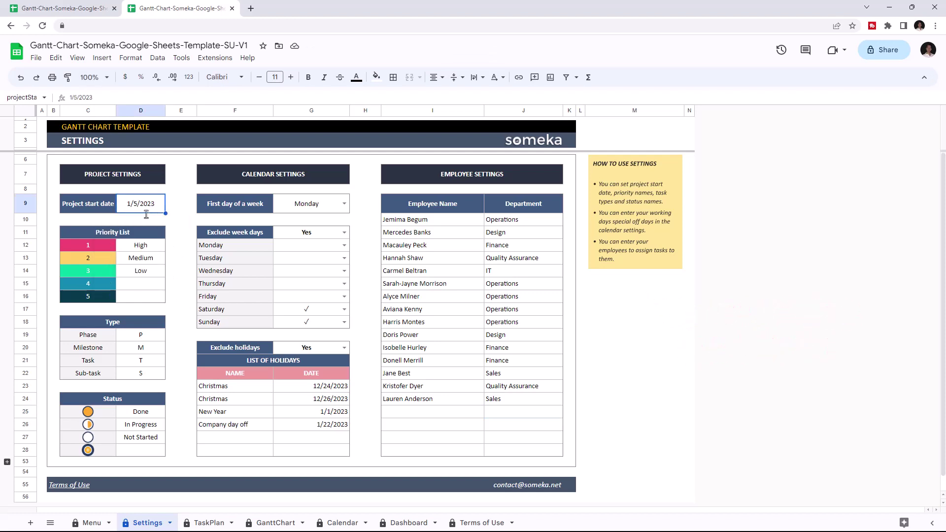
{"action": "left_click", "coordinate": [136, 245]}
{"action": "left_click", "coordinate": [144, 348]}
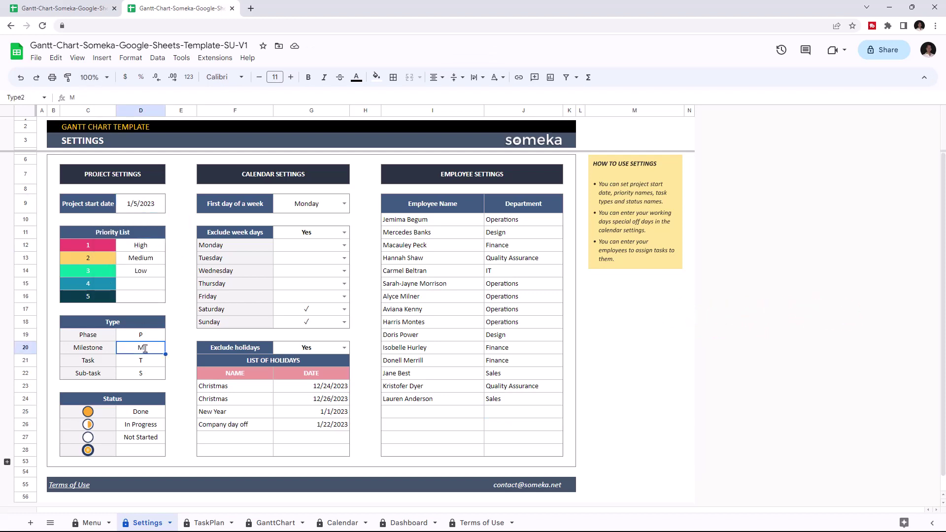
{"action": "left_click", "coordinate": [143, 425]}
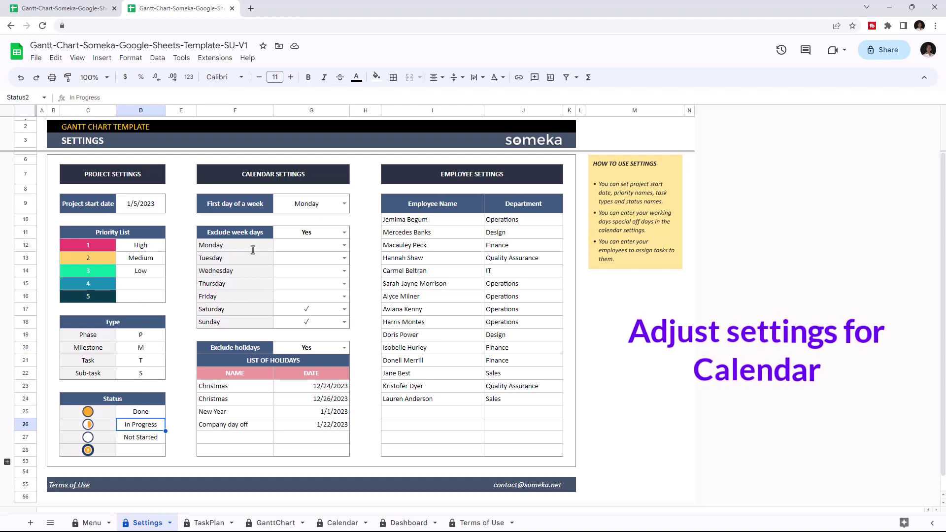
Set the calendar's first day of the week to Sunday.
{"action": "left_click", "coordinate": [341, 203]}
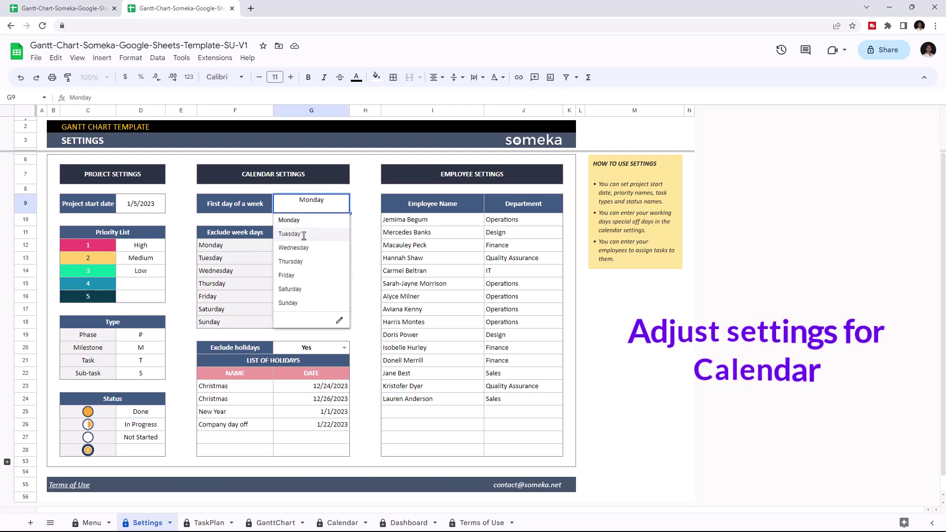
{"action": "left_click", "coordinate": [340, 234]}
{"action": "left_click", "coordinate": [342, 203]}
{"action": "left_click", "coordinate": [300, 300]}
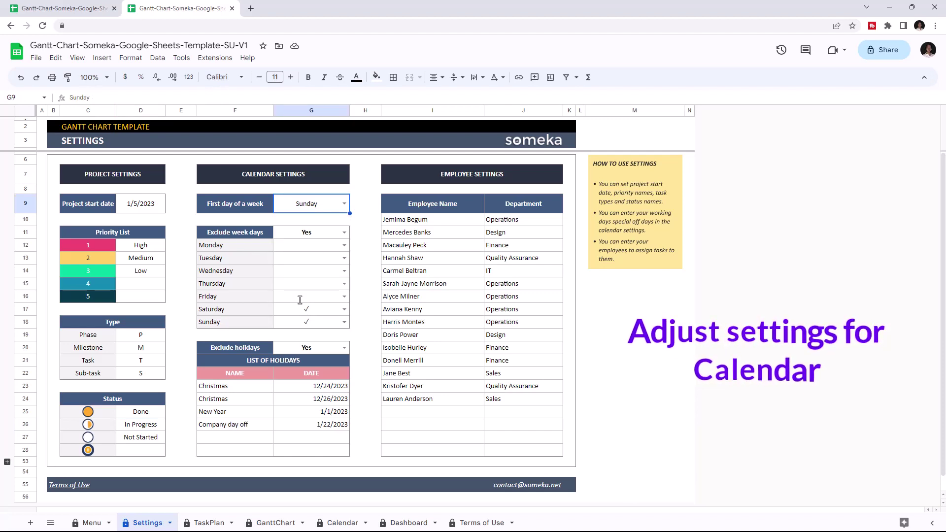
Keep week-day exclusion on Yes, leaving Friday as a working day.
{"action": "left_click", "coordinate": [327, 233]}
{"action": "left_click", "coordinate": [294, 247]}
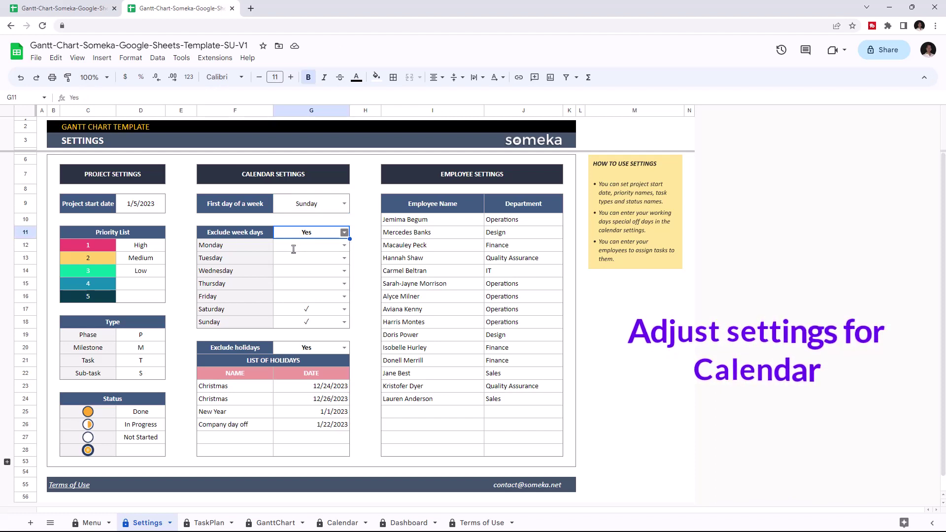
{"action": "left_click", "coordinate": [321, 296]}
{"action": "left_click", "coordinate": [316, 315]}
{"action": "left_click", "coordinate": [325, 296]}
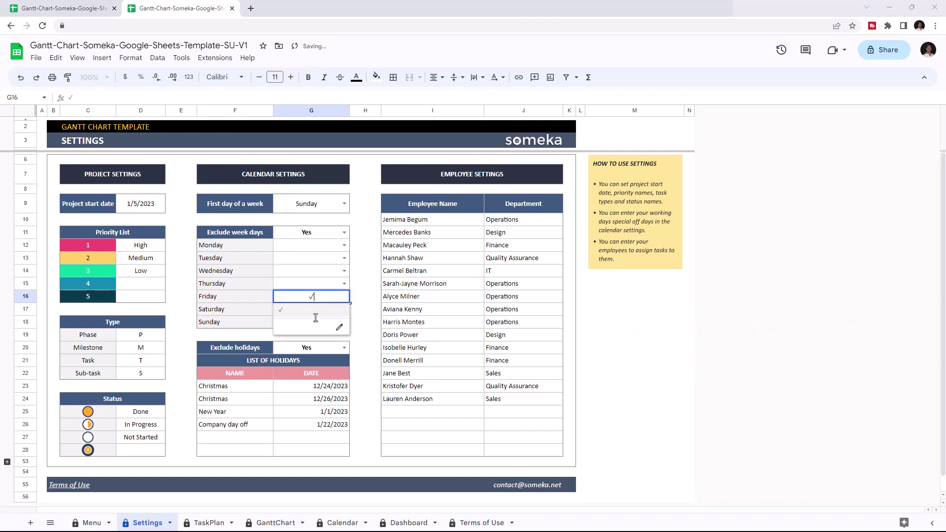
{"action": "left_click", "coordinate": [335, 309]}
{"action": "left_click", "coordinate": [335, 309]}
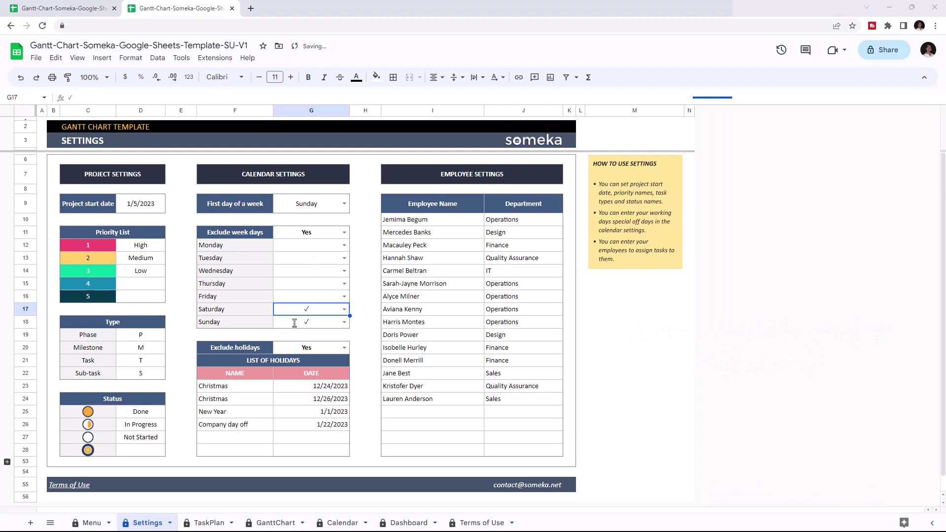
Add a Holiday dated 12/7/2023 in F27:G27 and go to the TaskPlan sheet.
{"action": "left_click", "coordinate": [236, 437]}
{"action": "type", "text": "Holiday"}
{"action": "left_click", "coordinate": [311, 437]}
{"action": "type", "text": "12/7/2023"}
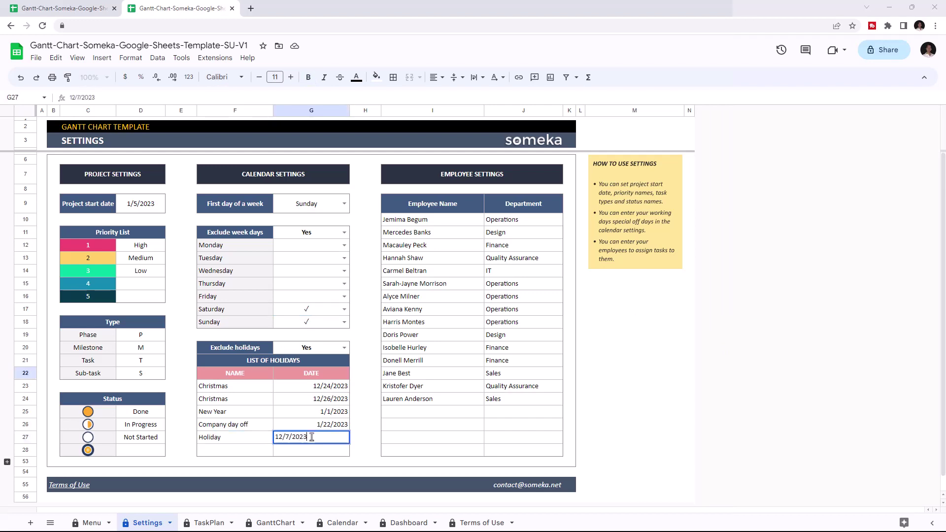
{"action": "left_click", "coordinate": [363, 437]}
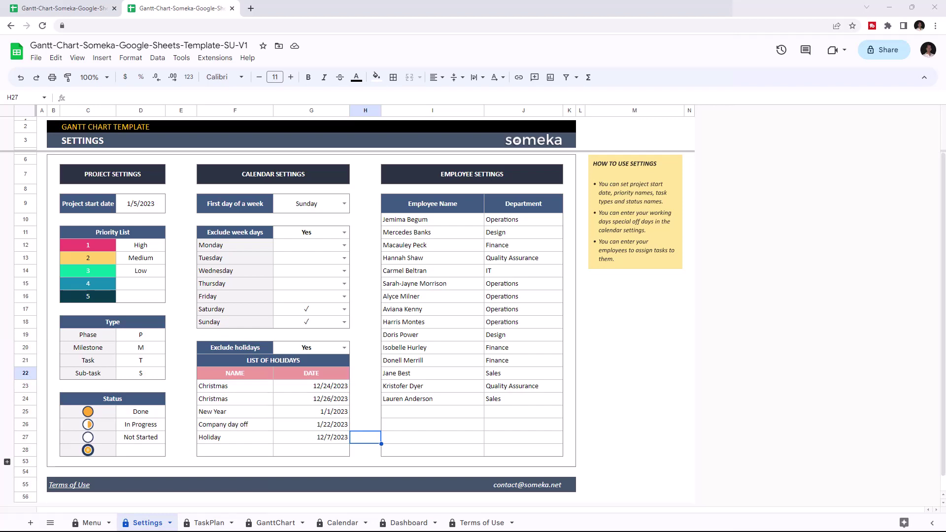
{"action": "left_click", "coordinate": [209, 522]}
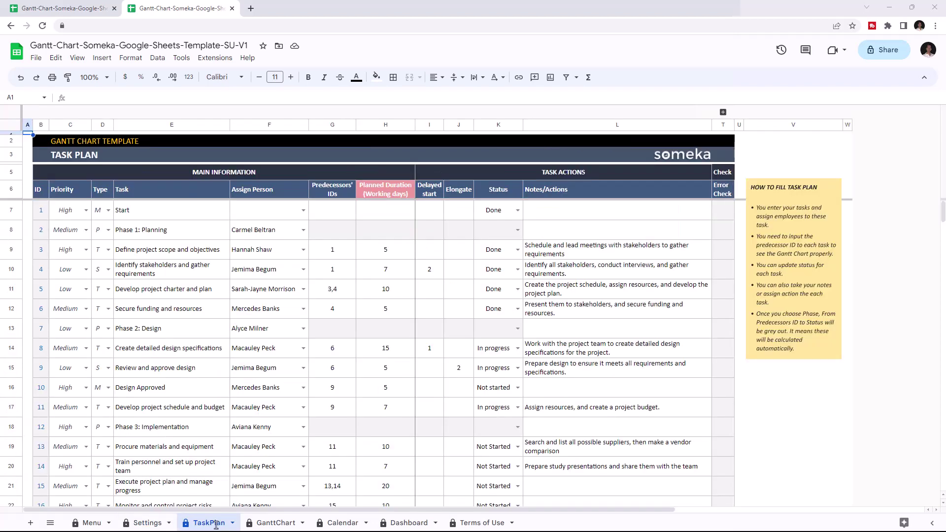
{"action": "left_click", "coordinate": [200, 226]}
{"action": "left_click", "coordinate": [86, 230]}
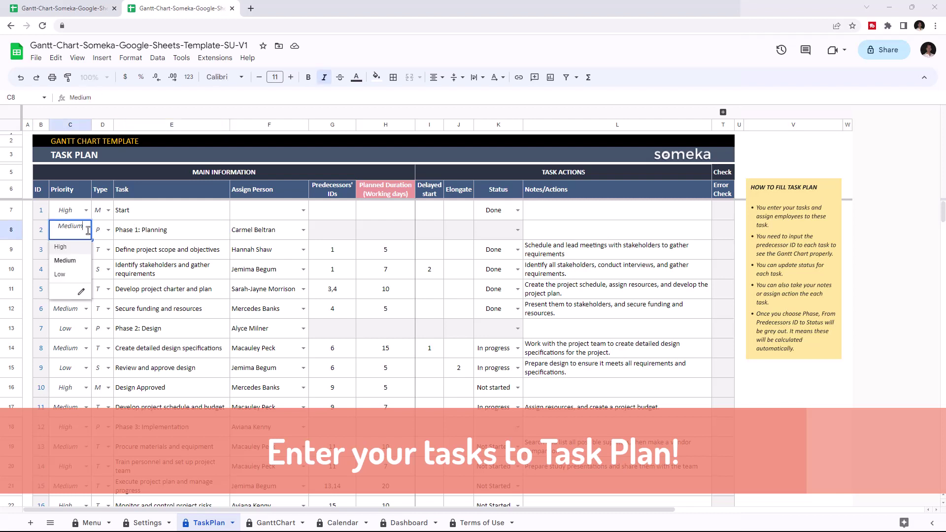
{"action": "left_click", "coordinate": [108, 230]}
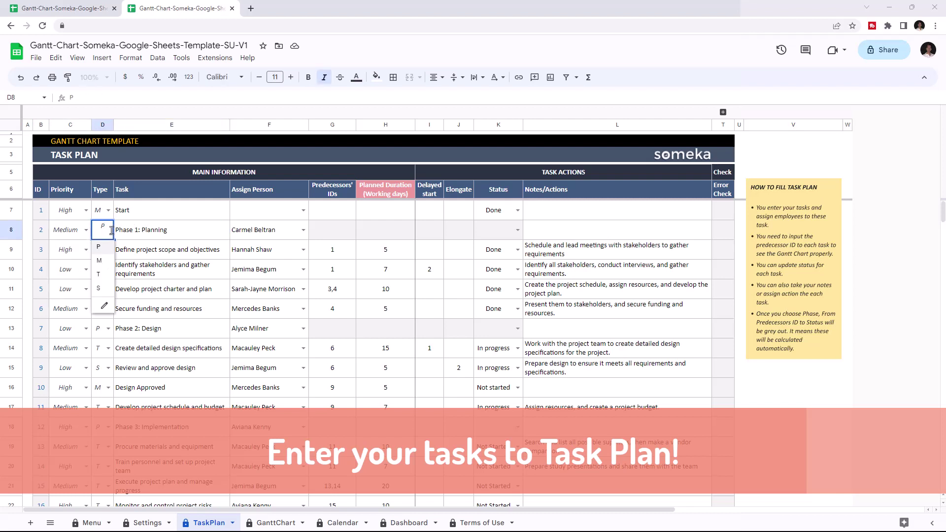
{"action": "left_click", "coordinate": [302, 228]}
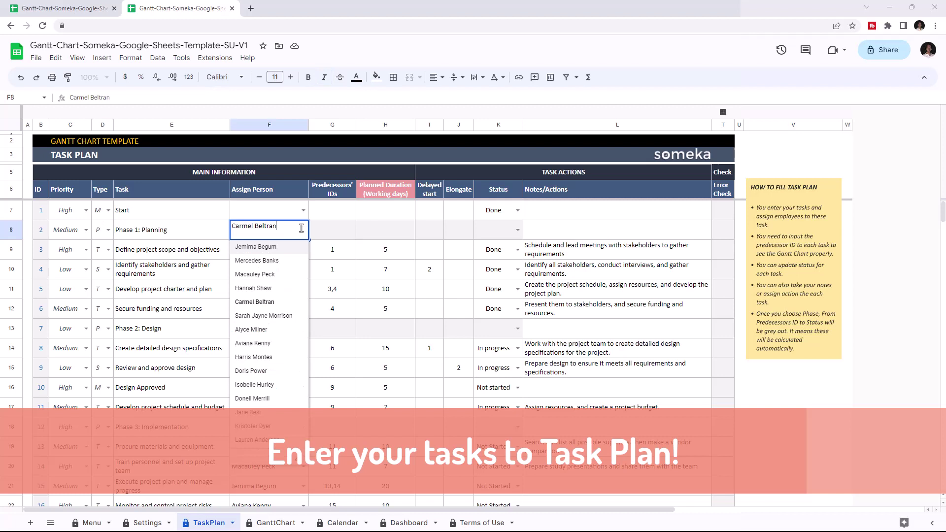
{"action": "left_click", "coordinate": [344, 251]}
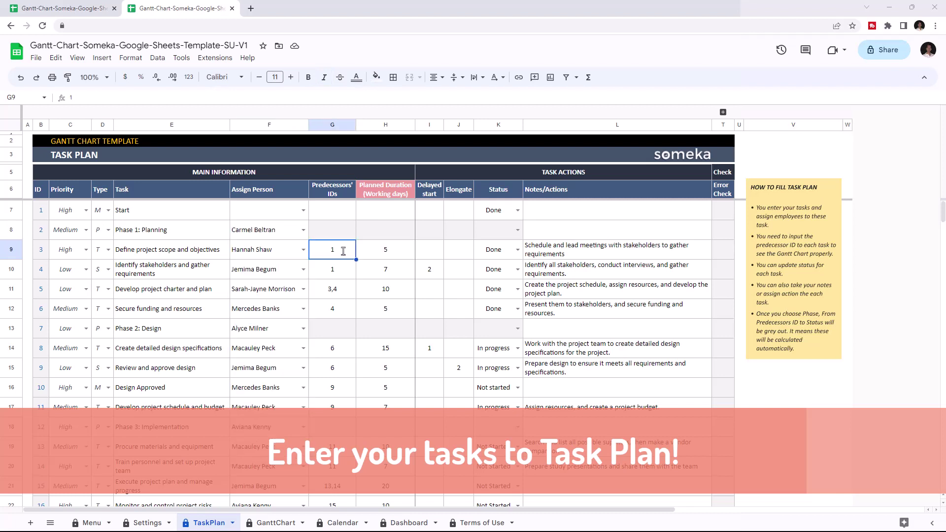
{"action": "left_click", "coordinate": [394, 250]}
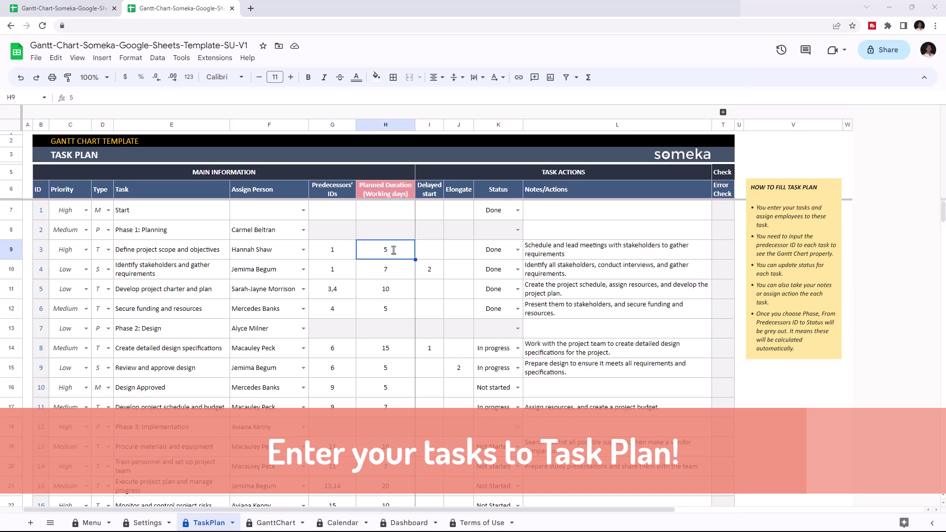
{"action": "left_click", "coordinate": [439, 250]}
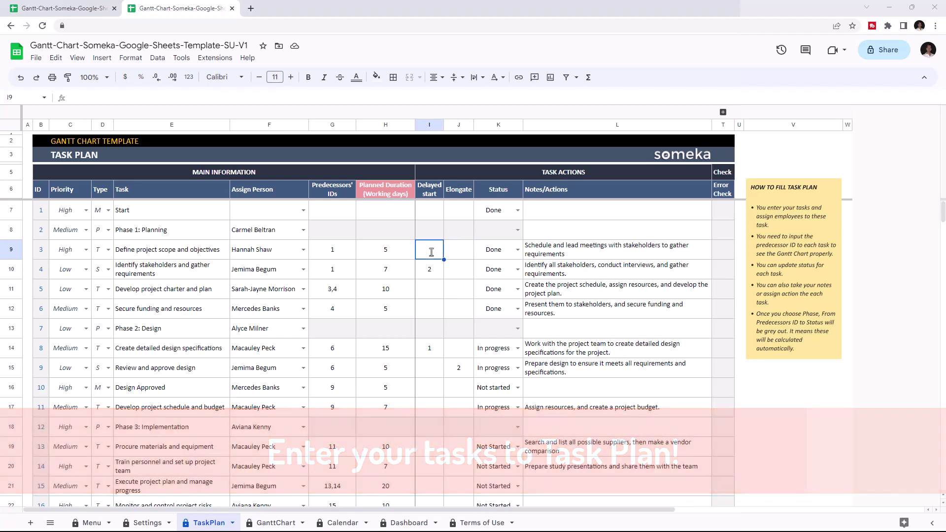
{"action": "left_click", "coordinate": [517, 250]}
{"action": "left_click", "coordinate": [542, 249]}
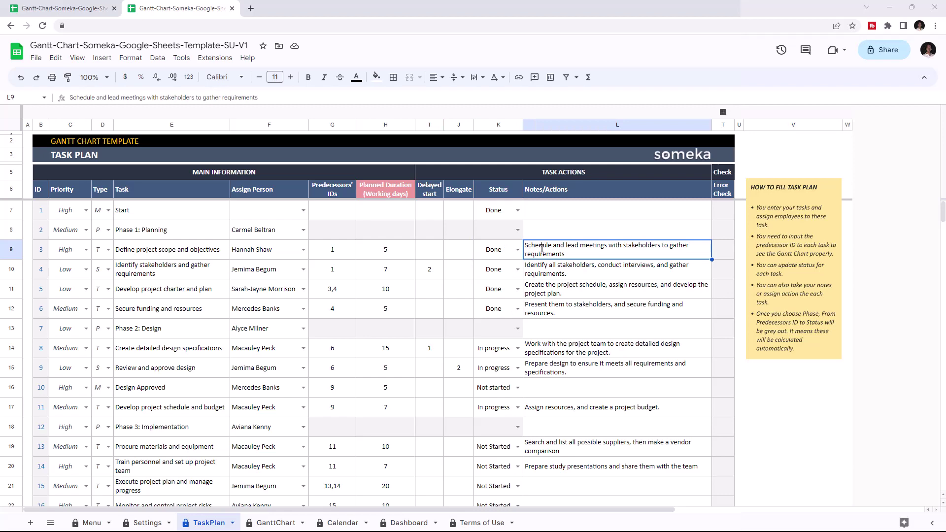
Add task 22 'Project documents archived': Low, type M, an assignee, predecessor 21, 3 days, Not Started.
{"action": "scroll", "coordinate": [542, 249], "scroll_direction": "down", "scroll_amount": 6}
{"action": "left_click", "coordinate": [148, 348]}
{"action": "type", "text": "Project documents archived"}
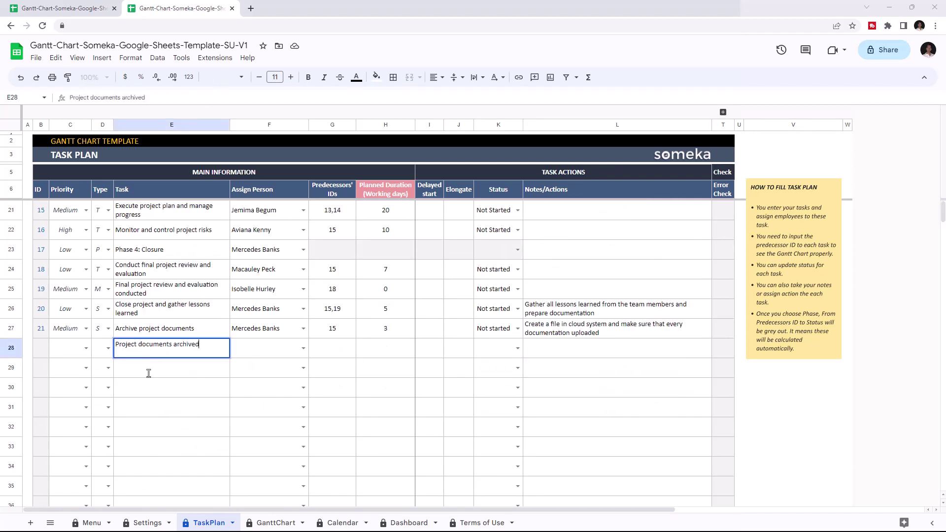
{"action": "left_click", "coordinate": [86, 348]}
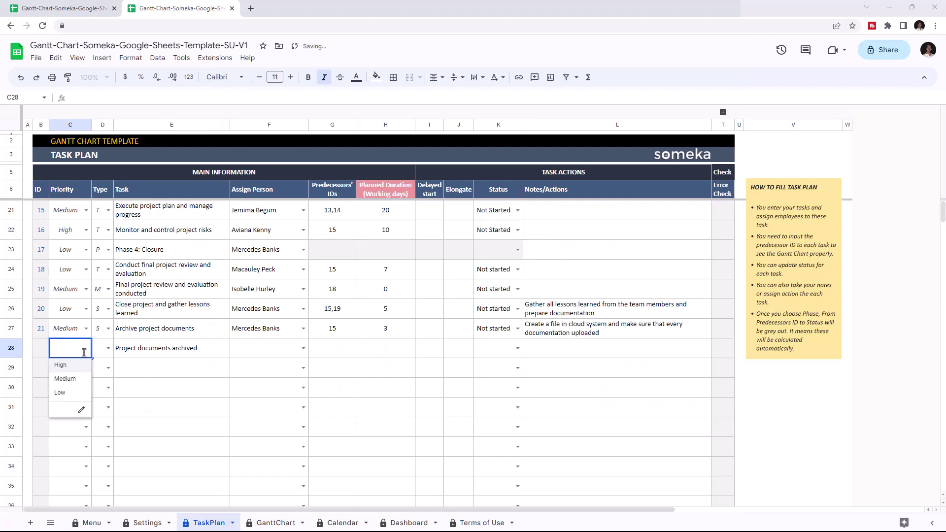
{"action": "left_click", "coordinate": [66, 392]}
{"action": "left_click", "coordinate": [108, 347]}
{"action": "left_click", "coordinate": [102, 399]}
{"action": "left_click", "coordinate": [303, 348]}
{"action": "left_click", "coordinate": [261, 400]}
{"action": "left_click", "coordinate": [340, 348]}
{"action": "type", "text": "21"}
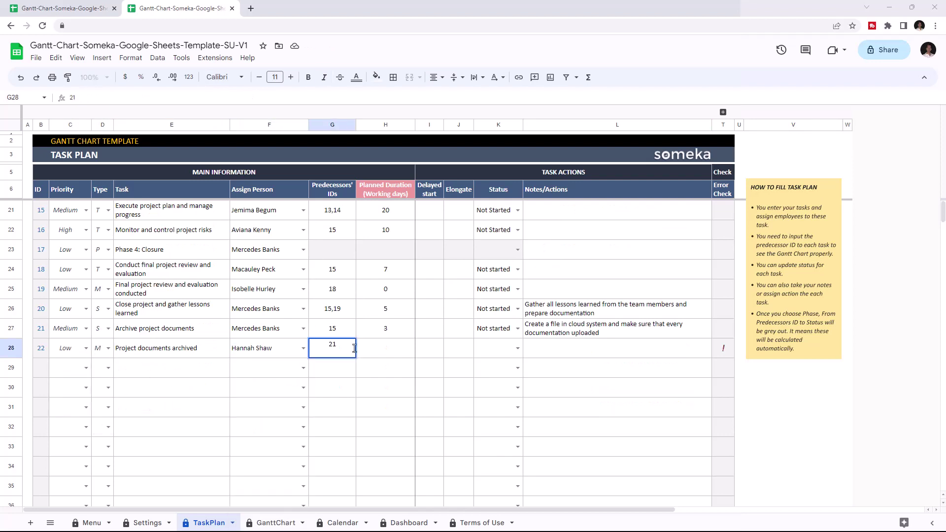
{"action": "left_click", "coordinate": [377, 348]}
{"action": "type", "text": "3"}
{"action": "left_click", "coordinate": [518, 348]}
{"action": "left_click", "coordinate": [505, 391]}
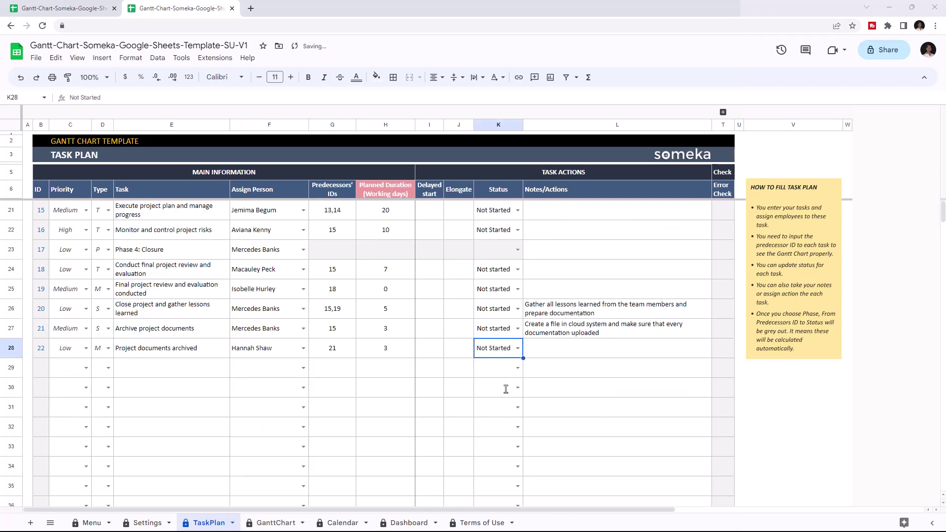
Add task 23 'End' in row 29: High priority, predecessors 19,20,22, Not Started.
{"action": "left_click", "coordinate": [86, 368]}
{"action": "left_click", "coordinate": [60, 384]}
{"action": "left_click", "coordinate": [148, 367]}
{"action": "type", "text": "End"}
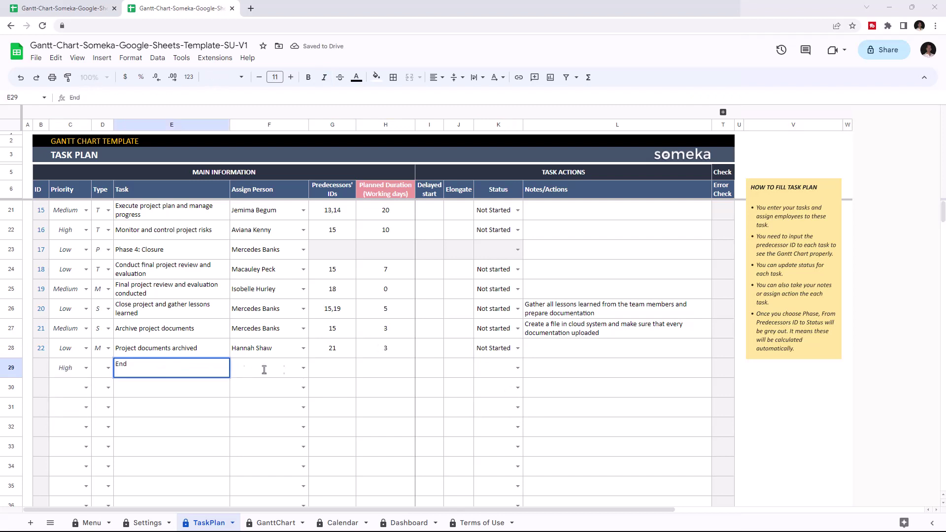
{"action": "left_click", "coordinate": [332, 367]}
{"action": "type", "text": "19,20,22"}
{"action": "left_click", "coordinate": [383, 367]}
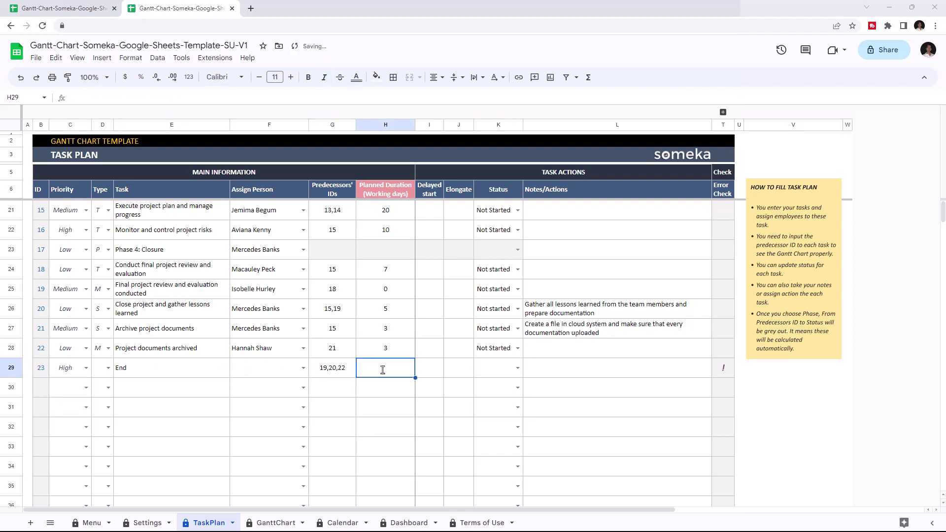
{"action": "left_click", "coordinate": [518, 368]}
{"action": "left_click", "coordinate": [505, 412]}
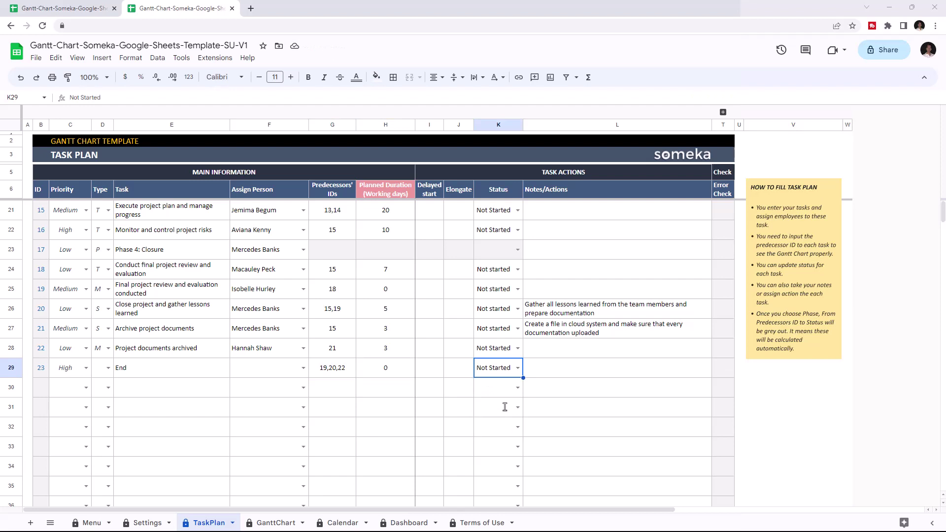
On the GanttChart sheet, set the calendar start date in H12 to 1/6/23.
{"action": "left_click", "coordinate": [288, 521]}
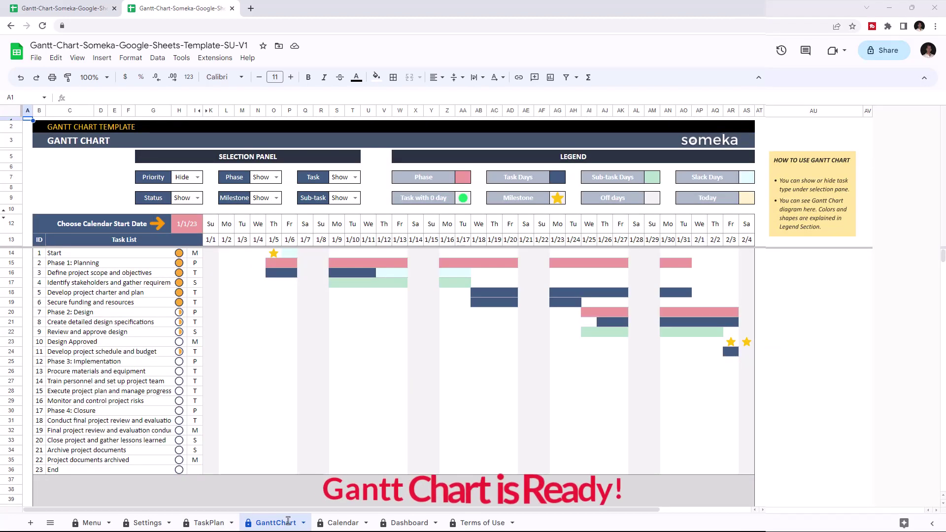
{"action": "left_click", "coordinate": [193, 223]}
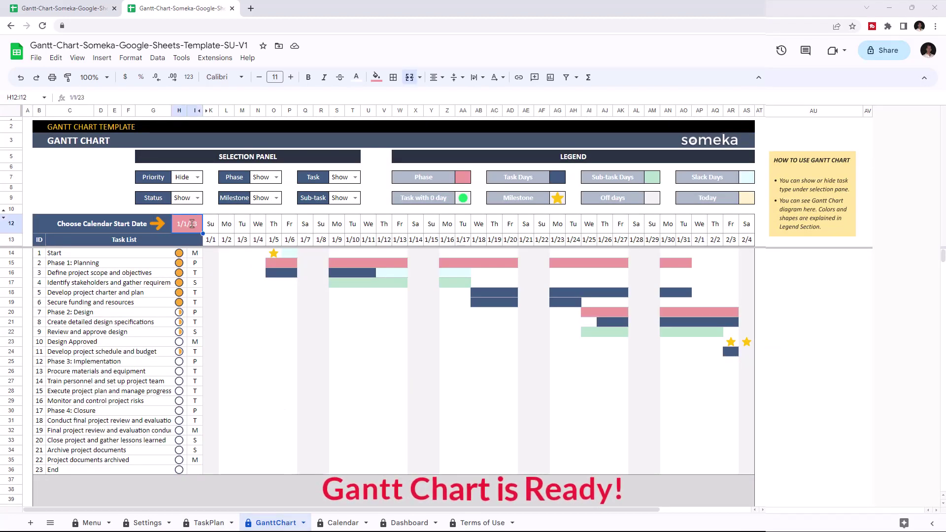
{"action": "double_click", "coordinate": [193, 223]}
{"action": "left_click", "coordinate": [199, 269]}
{"action": "double_click", "coordinate": [187, 224]}
{"action": "left_click", "coordinate": [223, 244]}
{"action": "left_click", "coordinate": [224, 244]}
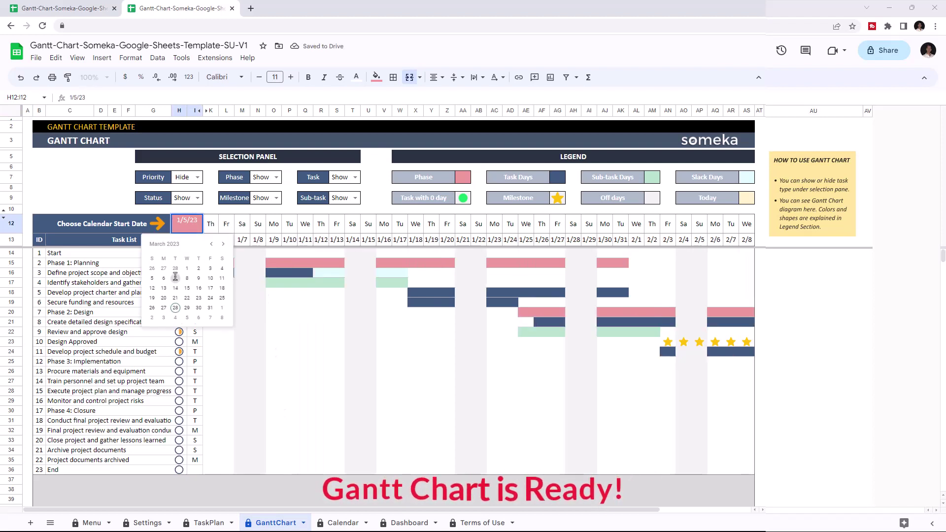
{"action": "left_click", "coordinate": [175, 278]}
{"action": "double_click", "coordinate": [192, 223]}
{"action": "left_click", "coordinate": [211, 244]}
{"action": "left_click", "coordinate": [211, 244]}
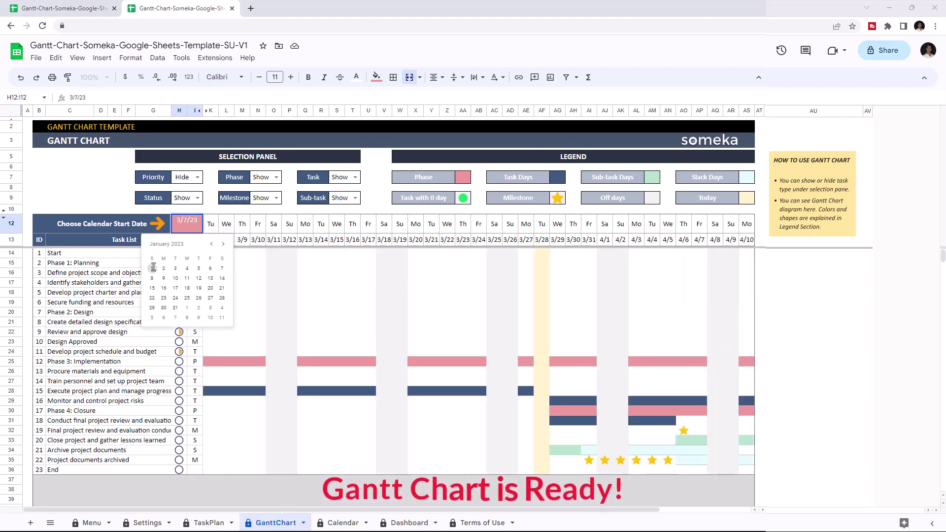
{"action": "left_click", "coordinate": [152, 269]}
{"action": "double_click", "coordinate": [191, 223]}
{"action": "left_click", "coordinate": [210, 269]}
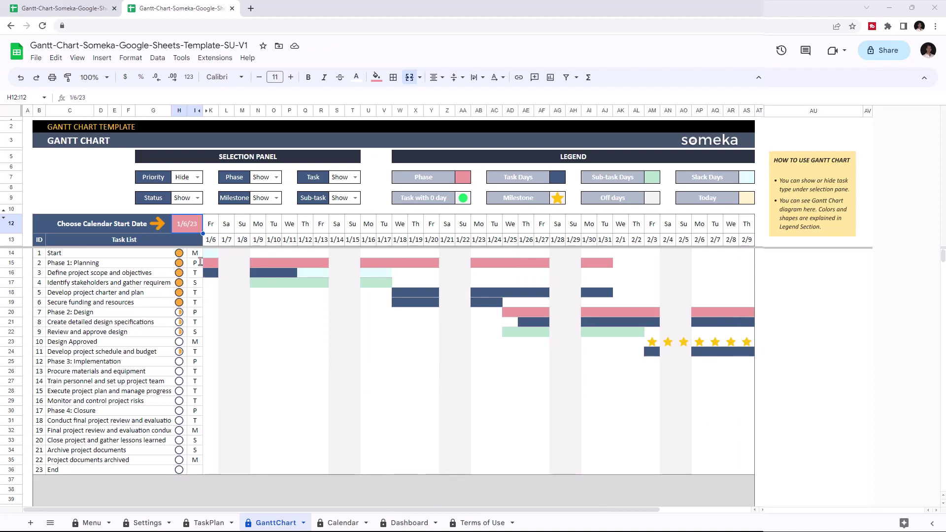
{"action": "left_click", "coordinate": [194, 177]}
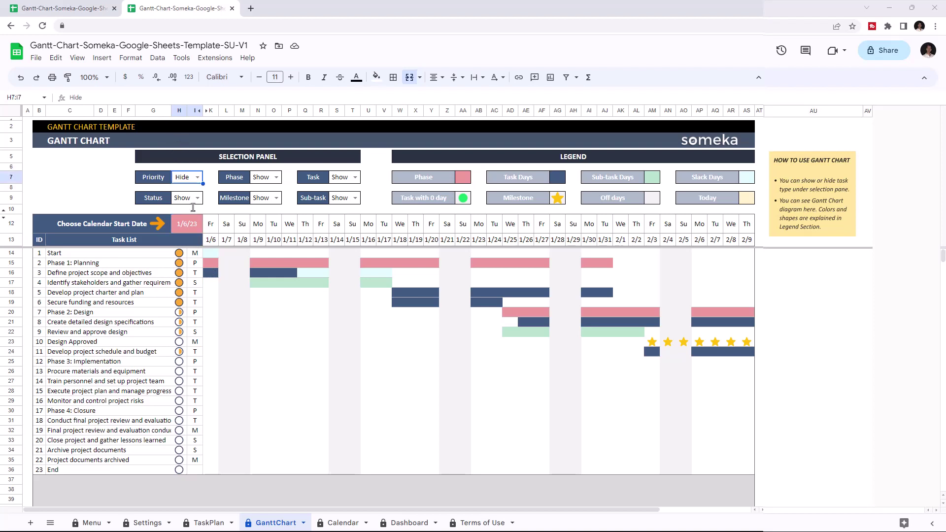
{"action": "left_click", "coordinate": [196, 177]}
{"action": "left_click", "coordinate": [190, 188]}
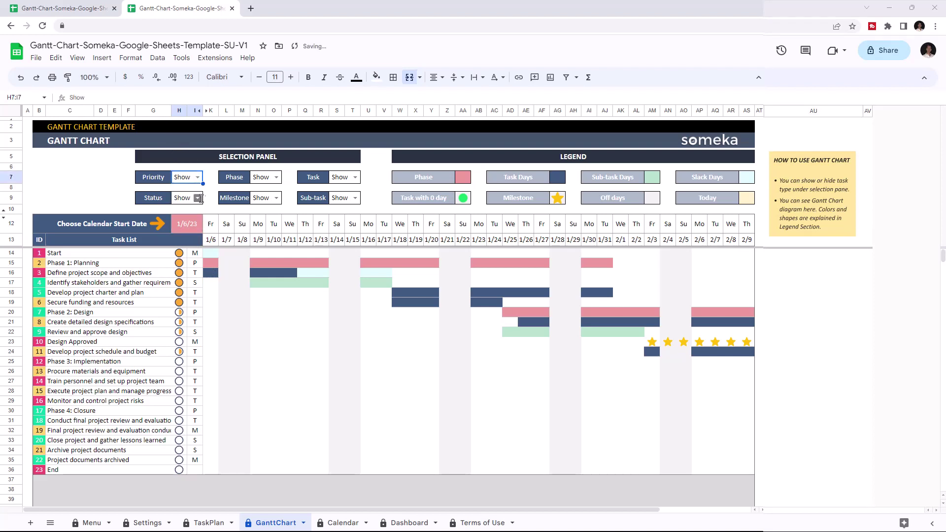
{"action": "left_click", "coordinate": [197, 198]}
{"action": "left_click", "coordinate": [197, 208]}
{"action": "left_click", "coordinate": [197, 198]}
{"action": "left_click", "coordinate": [190, 209]}
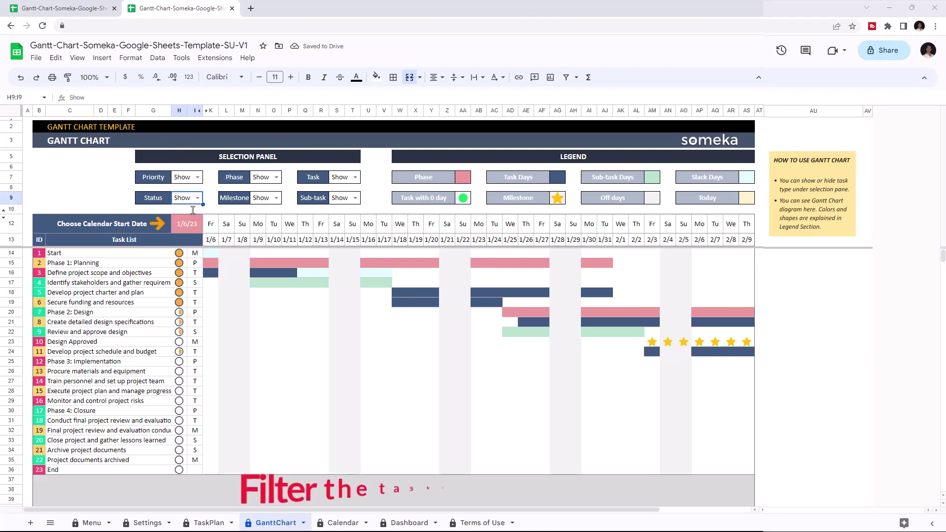
{"action": "left_click", "coordinate": [276, 177]}
{"action": "left_click", "coordinate": [265, 206]}
{"action": "left_click", "coordinate": [276, 177]}
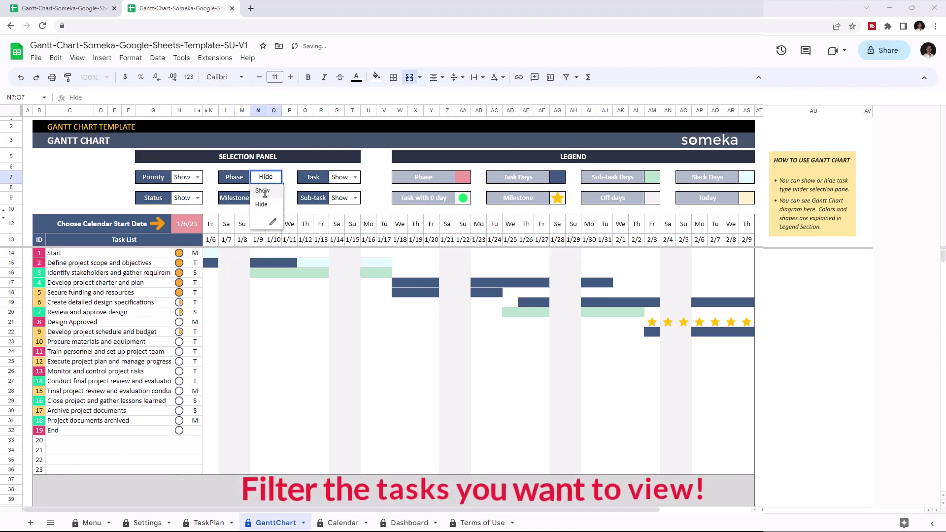
{"action": "left_click", "coordinate": [262, 191]}
{"action": "left_click", "coordinate": [276, 197]}
{"action": "left_click", "coordinate": [263, 225]}
{"action": "left_click", "coordinate": [276, 197]}
{"action": "left_click", "coordinate": [263, 211]}
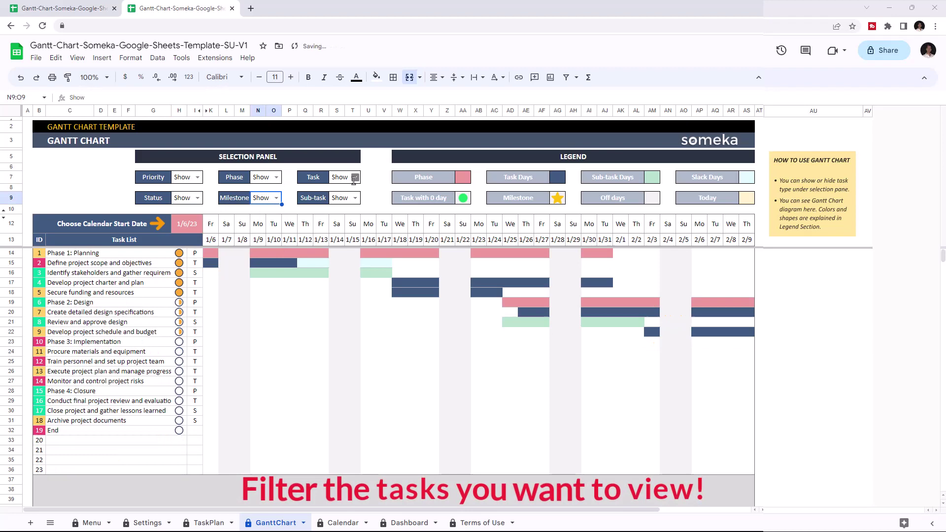
{"action": "left_click", "coordinate": [276, 177]}
{"action": "left_click", "coordinate": [265, 207]}
{"action": "left_click", "coordinate": [354, 177]}
{"action": "left_click", "coordinate": [340, 204]}
{"action": "left_click", "coordinate": [355, 198]}
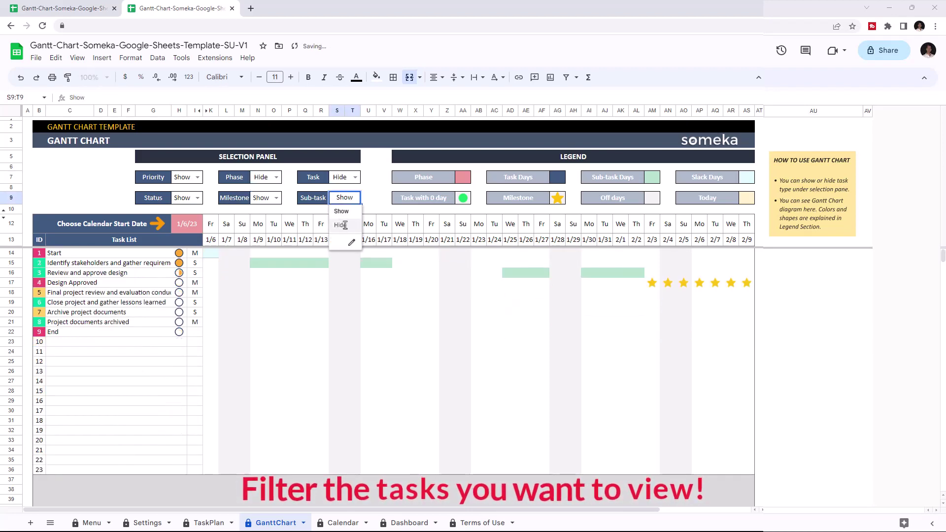
{"action": "left_click", "coordinate": [340, 224]}
{"action": "left_click", "coordinate": [354, 197]}
{"action": "left_click", "coordinate": [340, 211]}
{"action": "left_click", "coordinate": [355, 177]}
{"action": "left_click", "coordinate": [340, 191]}
{"action": "left_click", "coordinate": [276, 177]}
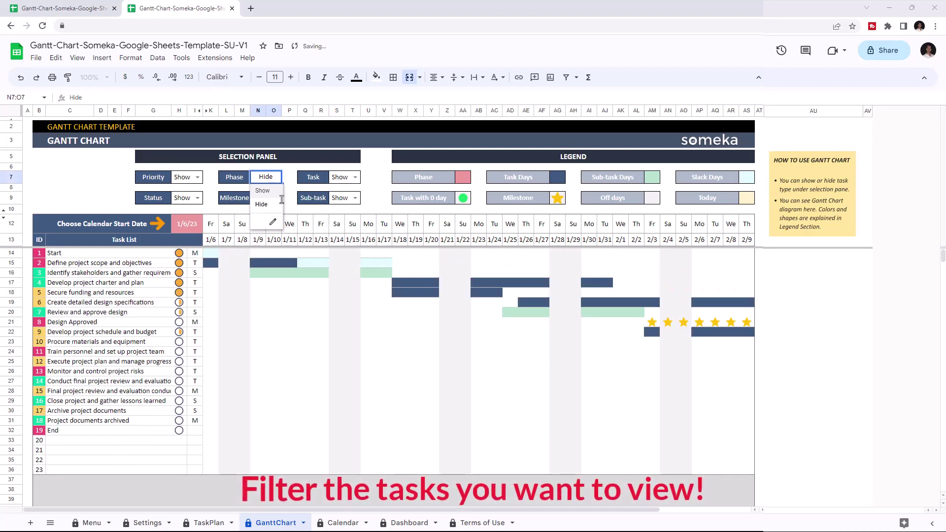
{"action": "left_click", "coordinate": [263, 190]}
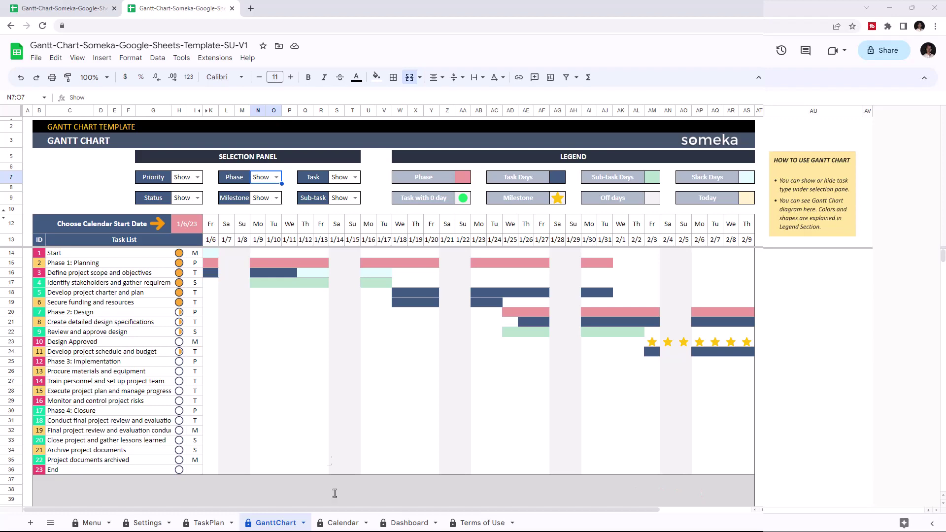
On the Calendar sheet, view February, April and September, then return to January.
{"action": "left_click", "coordinate": [340, 523]}
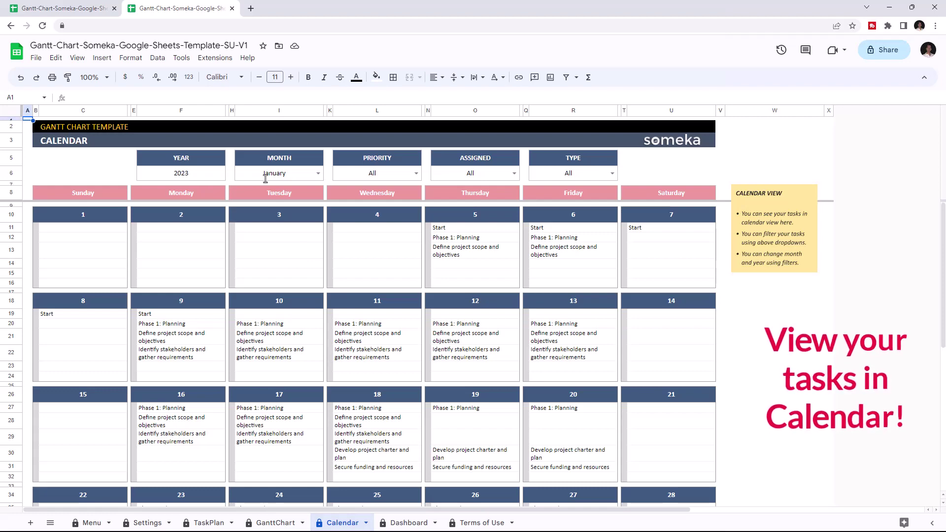
{"action": "left_click", "coordinate": [318, 174]}
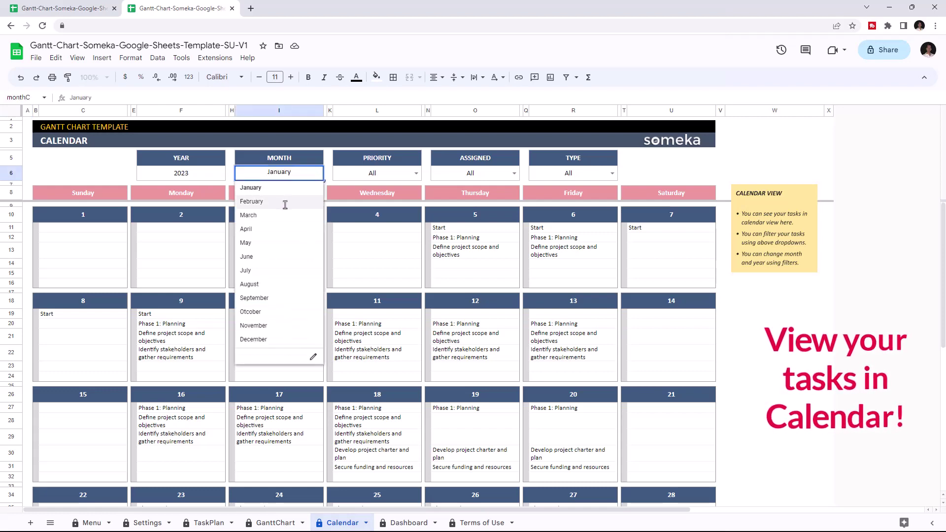
{"action": "left_click", "coordinate": [251, 202]}
{"action": "left_click", "coordinate": [318, 173]}
{"action": "left_click", "coordinate": [245, 229]}
{"action": "left_click", "coordinate": [317, 173]}
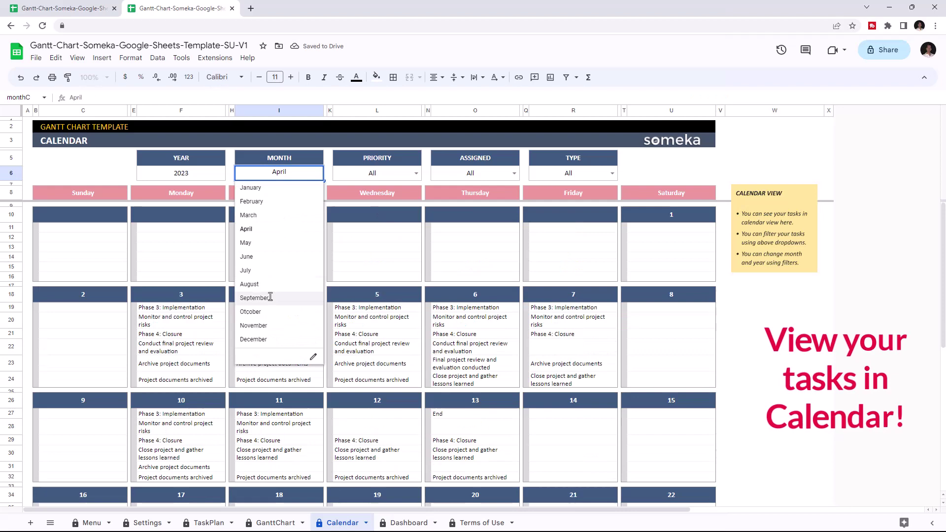
{"action": "left_click", "coordinate": [270, 297]}
{"action": "left_click", "coordinate": [317, 173]}
{"action": "left_click", "coordinate": [265, 229]}
{"action": "left_click", "coordinate": [303, 174]}
{"action": "left_click", "coordinate": [289, 189]}
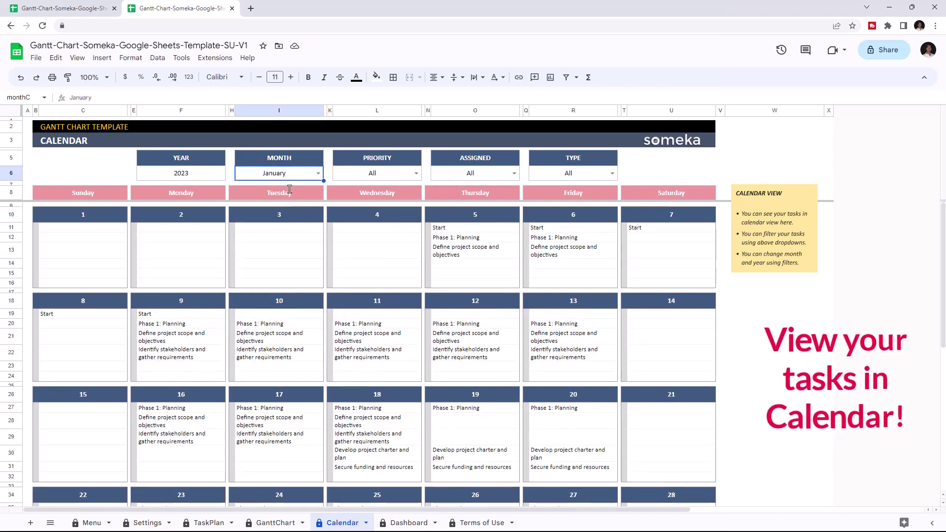
Filter the calendar by High, Medium and Low priority, then reset priority to All.
{"action": "left_click", "coordinate": [414, 173]}
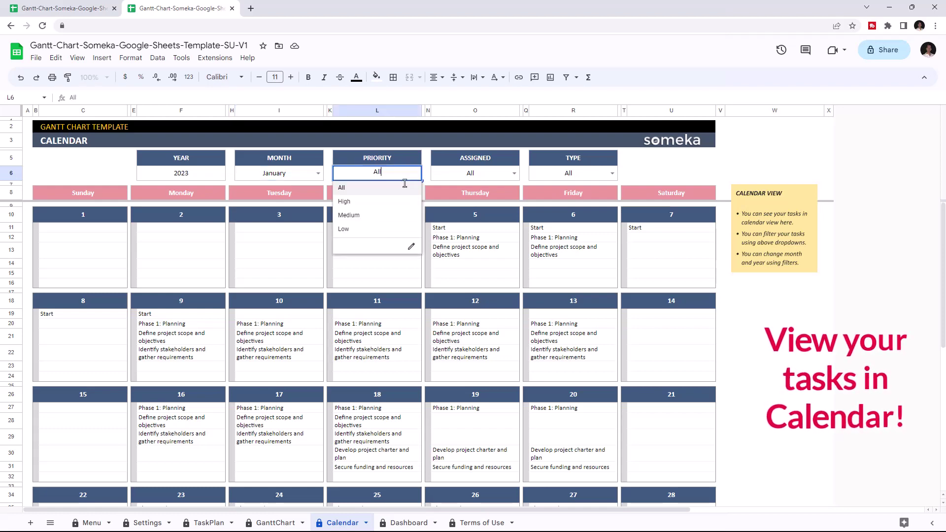
{"action": "left_click", "coordinate": [345, 201]}
{"action": "left_click", "coordinate": [415, 173]}
{"action": "left_click", "coordinate": [345, 215]}
{"action": "left_click", "coordinate": [415, 173]}
{"action": "left_click", "coordinate": [345, 229]}
{"action": "left_click", "coordinate": [415, 173]}
{"action": "left_click", "coordinate": [345, 187]}
Filter the calendar by three different assignees in turn, then reset the assignee filter to All.
{"action": "left_click", "coordinate": [514, 173]}
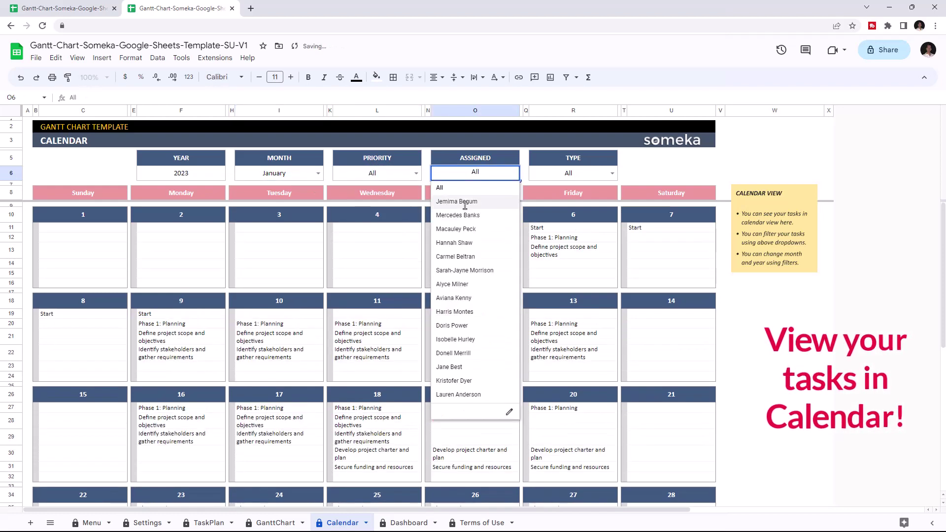
{"action": "left_click", "coordinate": [456, 201]}
{"action": "left_click", "coordinate": [514, 173]}
{"action": "left_click", "coordinate": [465, 270]}
{"action": "left_click", "coordinate": [514, 173]}
{"action": "left_click", "coordinate": [458, 229]}
{"action": "left_click", "coordinate": [514, 173]}
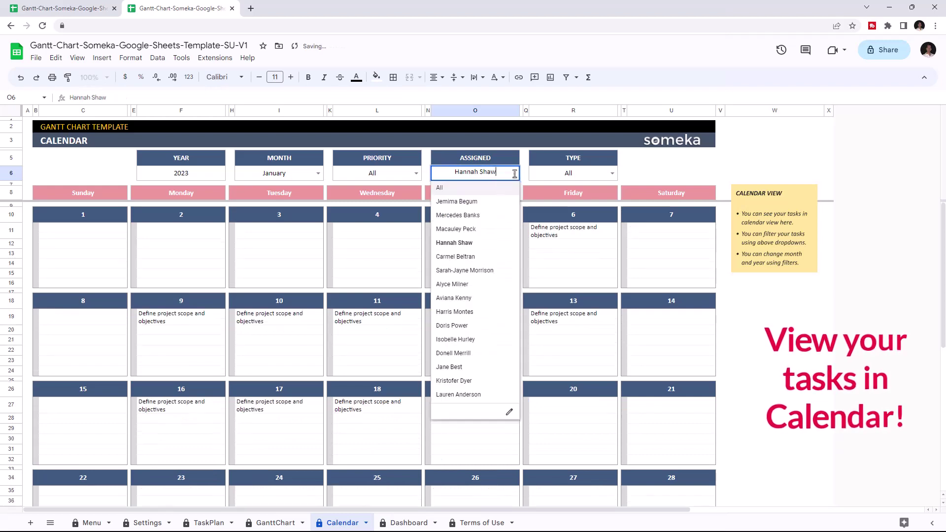
{"action": "left_click", "coordinate": [439, 188]}
Filter the calendar to phases, milestones and regular tasks, then reset the type filter to All.
{"action": "left_click", "coordinate": [612, 173]}
{"action": "left_click", "coordinate": [542, 201]}
{"action": "left_click", "coordinate": [613, 173]}
{"action": "left_click", "coordinate": [547, 215]}
{"action": "left_click", "coordinate": [613, 173]}
{"action": "left_click", "coordinate": [541, 228]}
{"action": "left_click", "coordinate": [612, 173]}
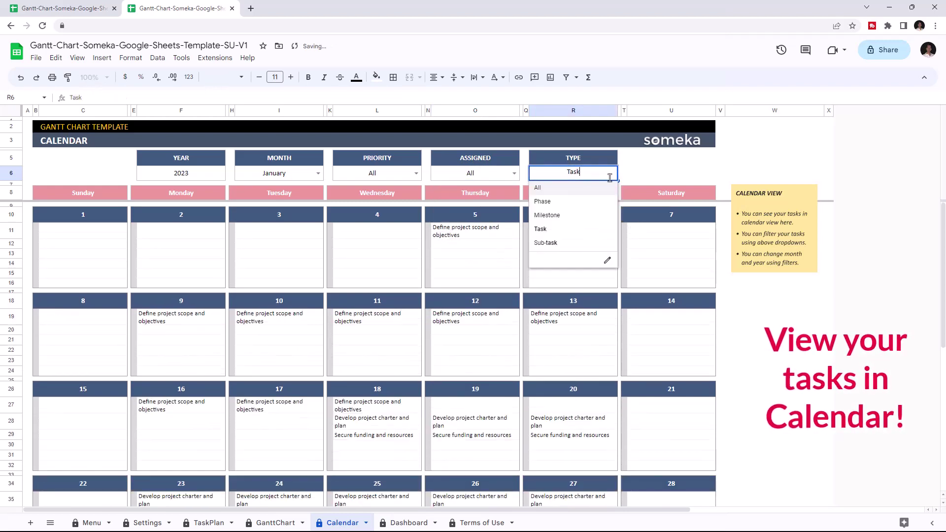
{"action": "left_click", "coordinate": [538, 188]}
{"action": "left_click", "coordinate": [409, 522]}
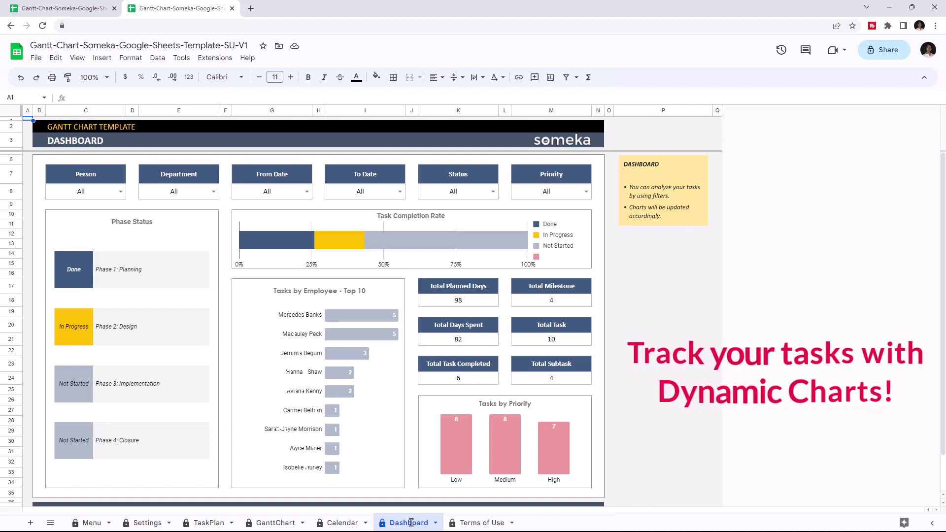
{"action": "left_click", "coordinate": [121, 192]}
{"action": "left_click", "coordinate": [72, 220]}
{"action": "left_click", "coordinate": [86, 190]}
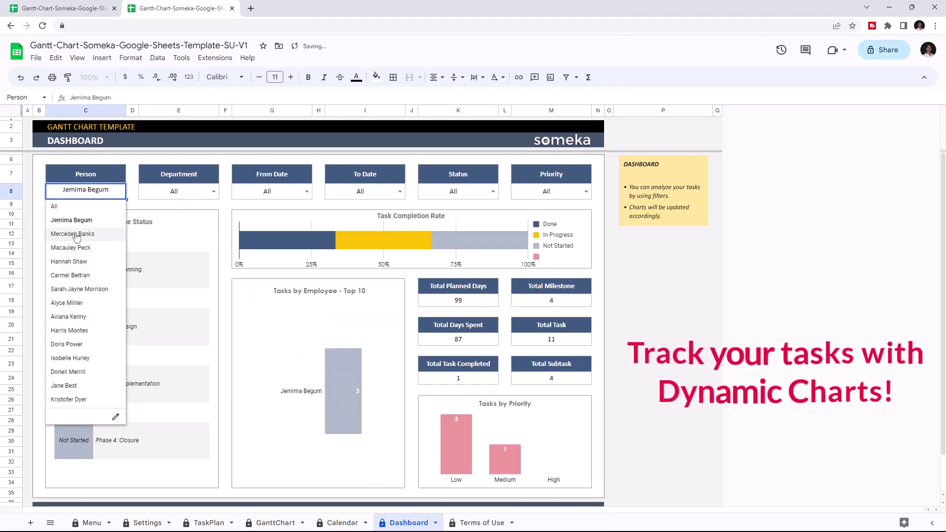
{"action": "left_click", "coordinate": [72, 233]}
{"action": "left_click", "coordinate": [86, 190]}
{"action": "left_click", "coordinate": [69, 261]}
{"action": "left_click", "coordinate": [86, 191]}
{"action": "left_click", "coordinate": [69, 316]}
{"action": "left_click", "coordinate": [86, 191]}
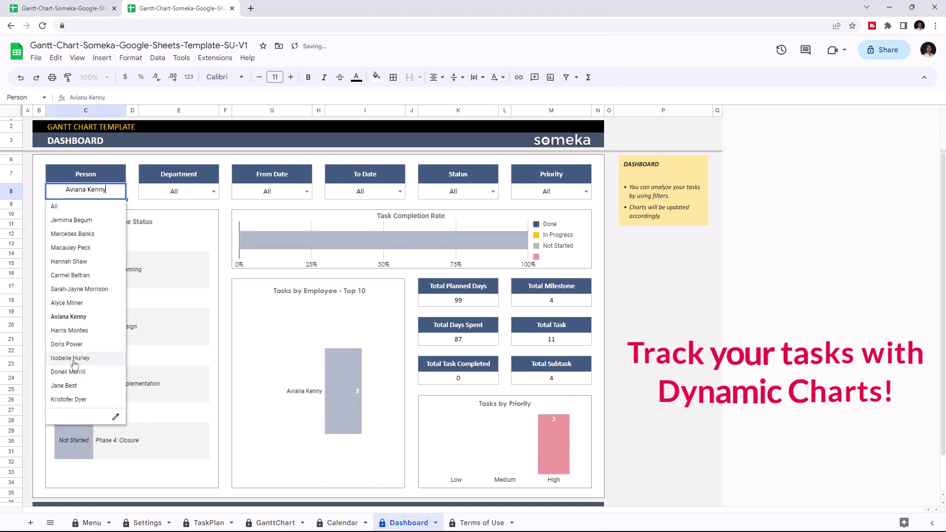
{"action": "left_click", "coordinate": [70, 358]}
{"action": "left_click", "coordinate": [85, 191]}
{"action": "left_click", "coordinate": [69, 261]}
{"action": "left_click", "coordinate": [85, 191]}
{"action": "left_click", "coordinate": [54, 206]}
{"action": "left_click", "coordinate": [179, 191]}
{"action": "left_click", "coordinate": [158, 220]}
{"action": "left_click", "coordinate": [212, 194]}
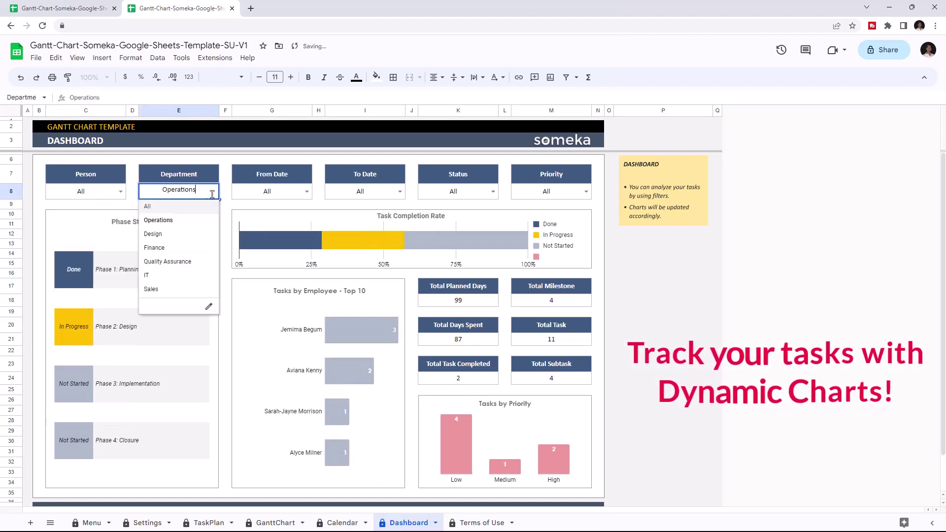
{"action": "left_click", "coordinate": [152, 233]}
{"action": "left_click", "coordinate": [212, 194]}
{"action": "left_click", "coordinate": [154, 248]}
{"action": "left_click", "coordinate": [212, 194]}
{"action": "left_click", "coordinate": [167, 261]}
{"action": "left_click", "coordinate": [212, 194]}
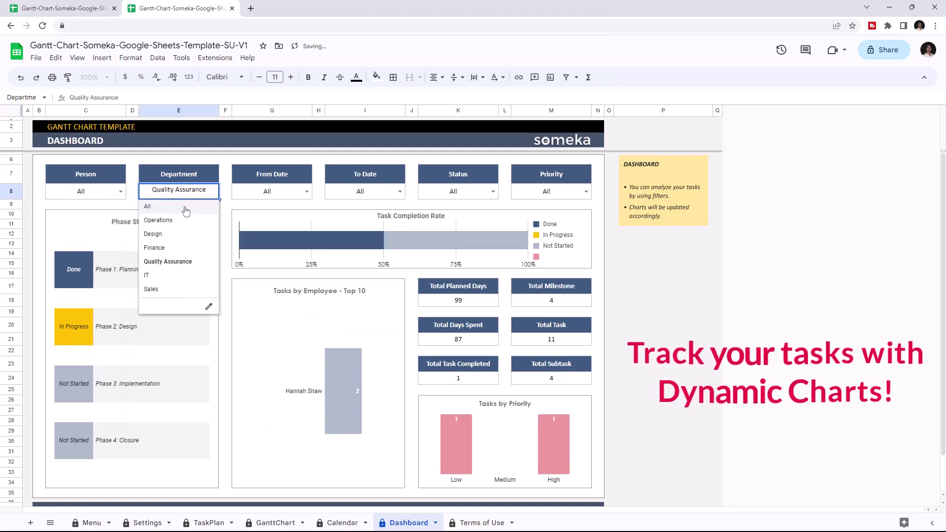
{"action": "left_click", "coordinate": [185, 211]}
{"action": "left_click", "coordinate": [306, 194]}
{"action": "left_click", "coordinate": [287, 219]}
{"action": "left_click", "coordinate": [306, 194]}
{"action": "left_click", "coordinate": [286, 232]}
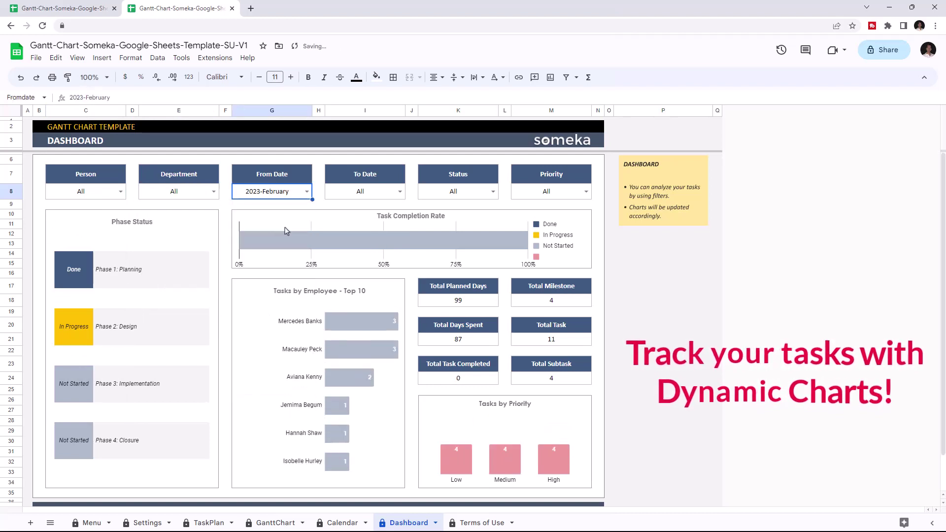
{"action": "left_click", "coordinate": [307, 194]}
{"action": "left_click", "coordinate": [285, 261]}
{"action": "left_click", "coordinate": [307, 194]}
{"action": "left_click", "coordinate": [285, 206]}
{"action": "left_click", "coordinate": [400, 192]}
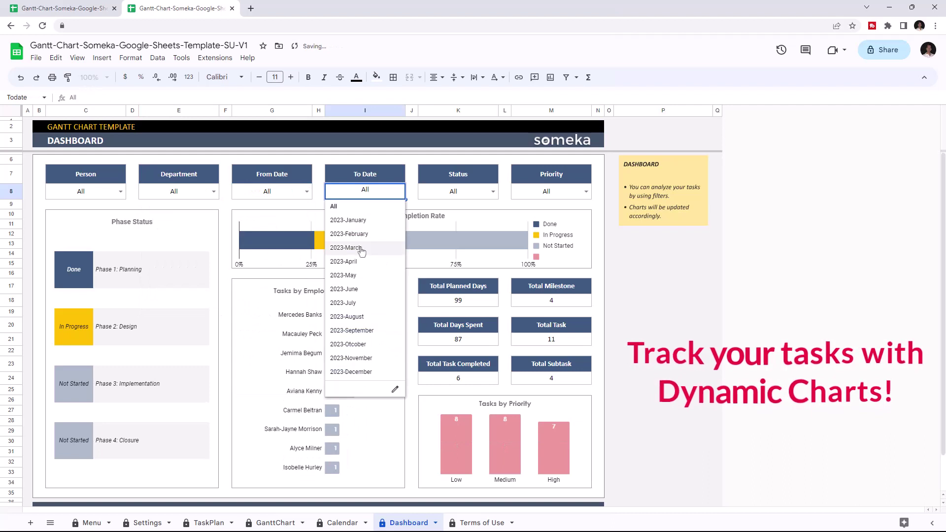
{"action": "left_click", "coordinate": [347, 248]}
{"action": "left_click", "coordinate": [401, 192]}
{"action": "left_click", "coordinate": [343, 275]}
{"action": "left_click", "coordinate": [400, 191]}
{"action": "left_click", "coordinate": [344, 261]}
{"action": "left_click", "coordinate": [400, 192]}
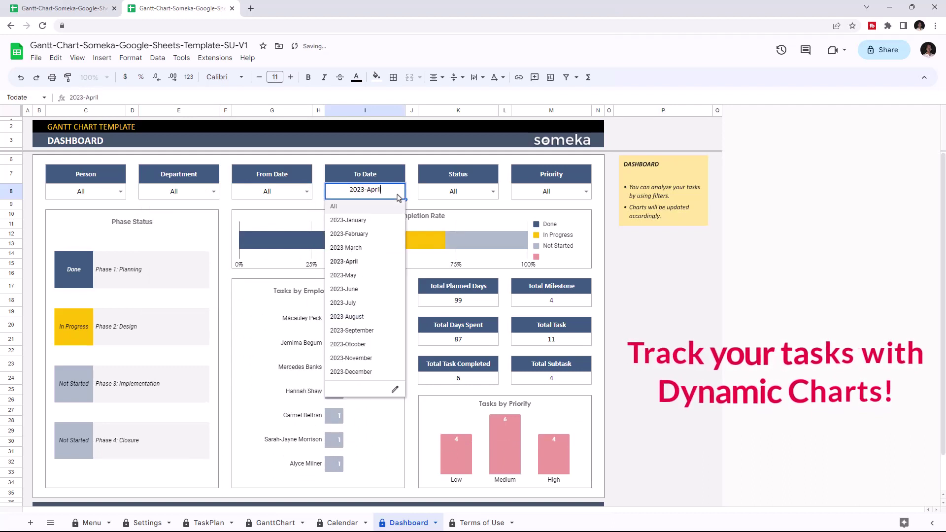
{"action": "left_click", "coordinate": [334, 206]}
{"action": "left_click", "coordinate": [492, 192]}
{"action": "left_click", "coordinate": [434, 219]}
{"action": "left_click", "coordinate": [456, 235]}
{"action": "left_click", "coordinate": [492, 192]}
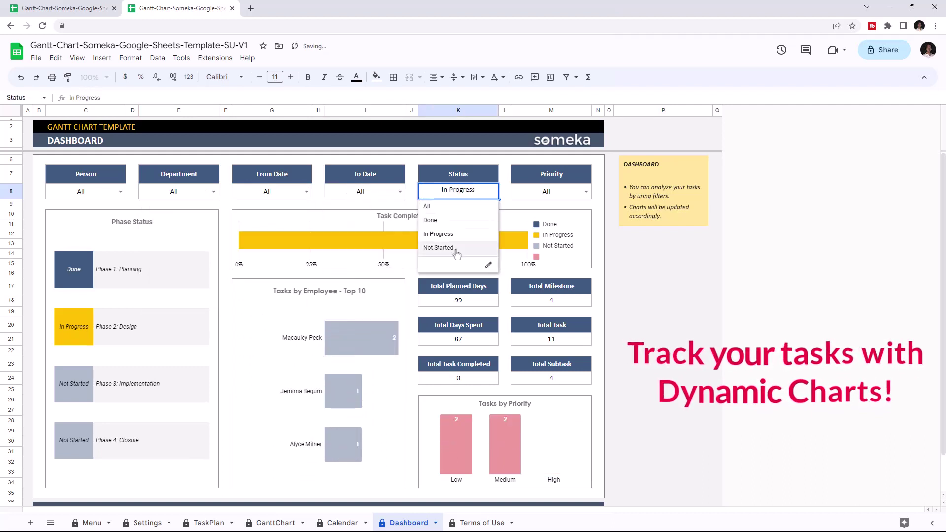
{"action": "left_click", "coordinate": [438, 247]}
{"action": "left_click", "coordinate": [493, 192]}
{"action": "left_click", "coordinate": [426, 206]}
{"action": "left_click", "coordinate": [586, 192]}
{"action": "left_click", "coordinate": [527, 248]}
{"action": "left_click", "coordinate": [586, 192]}
{"action": "left_click", "coordinate": [566, 233]}
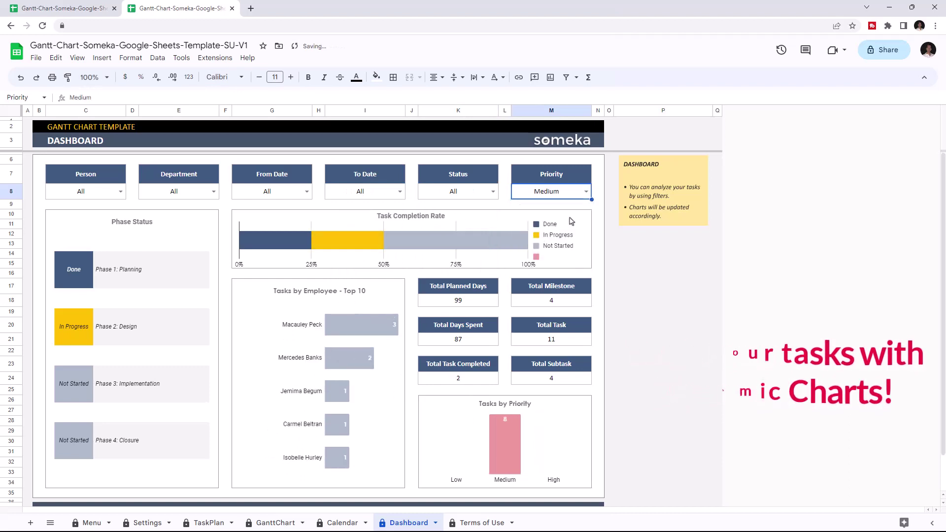
{"action": "left_click", "coordinate": [522, 247]}
{"action": "left_click", "coordinate": [585, 192]}
{"action": "left_click", "coordinate": [520, 206]}
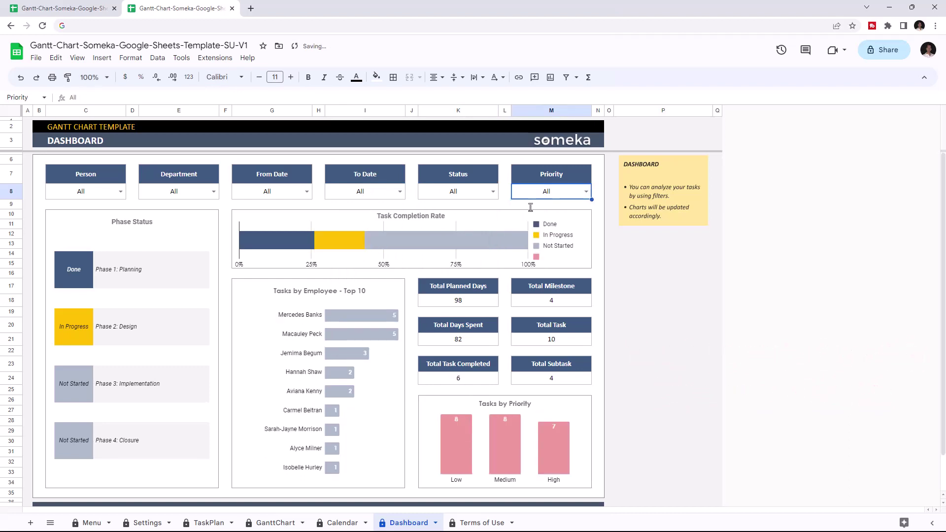